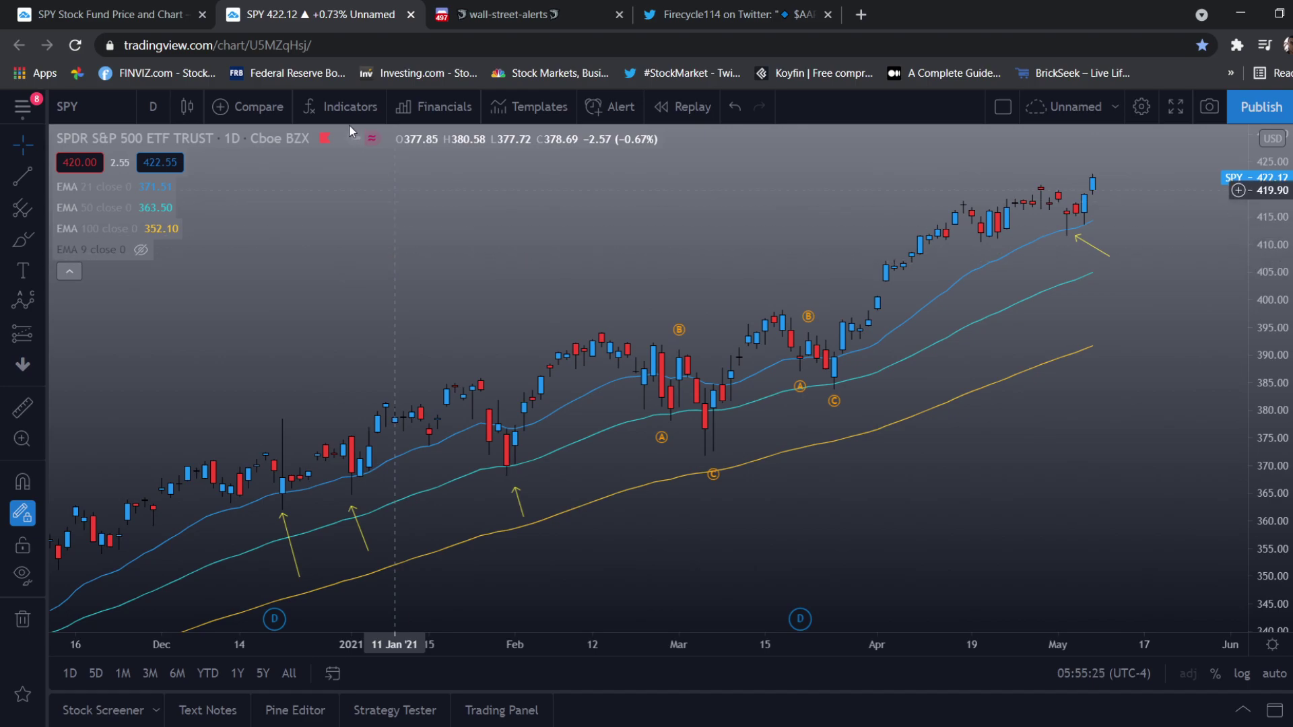
Load tradingview.com in the current browser tab
{"action": "left_click", "coordinate": [273, 46]}
{"action": "type", "text": "tradingview.com"}
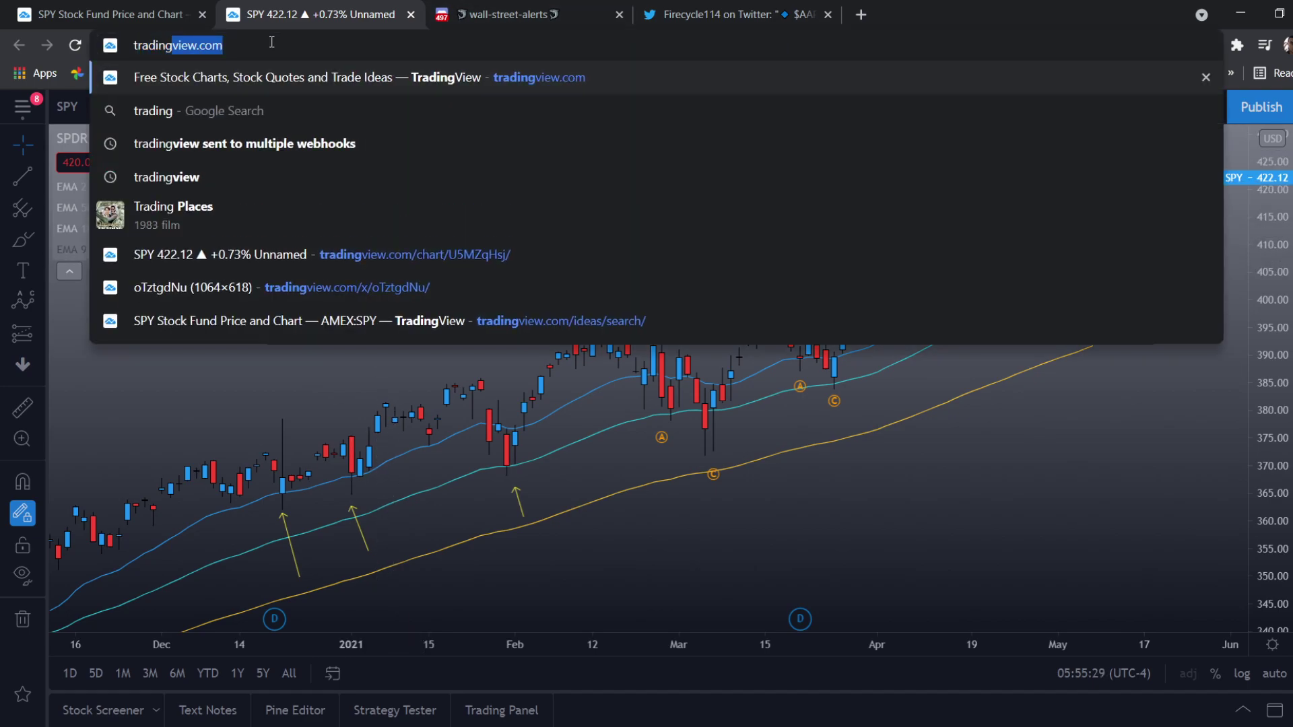
{"action": "key", "text": "Return"}
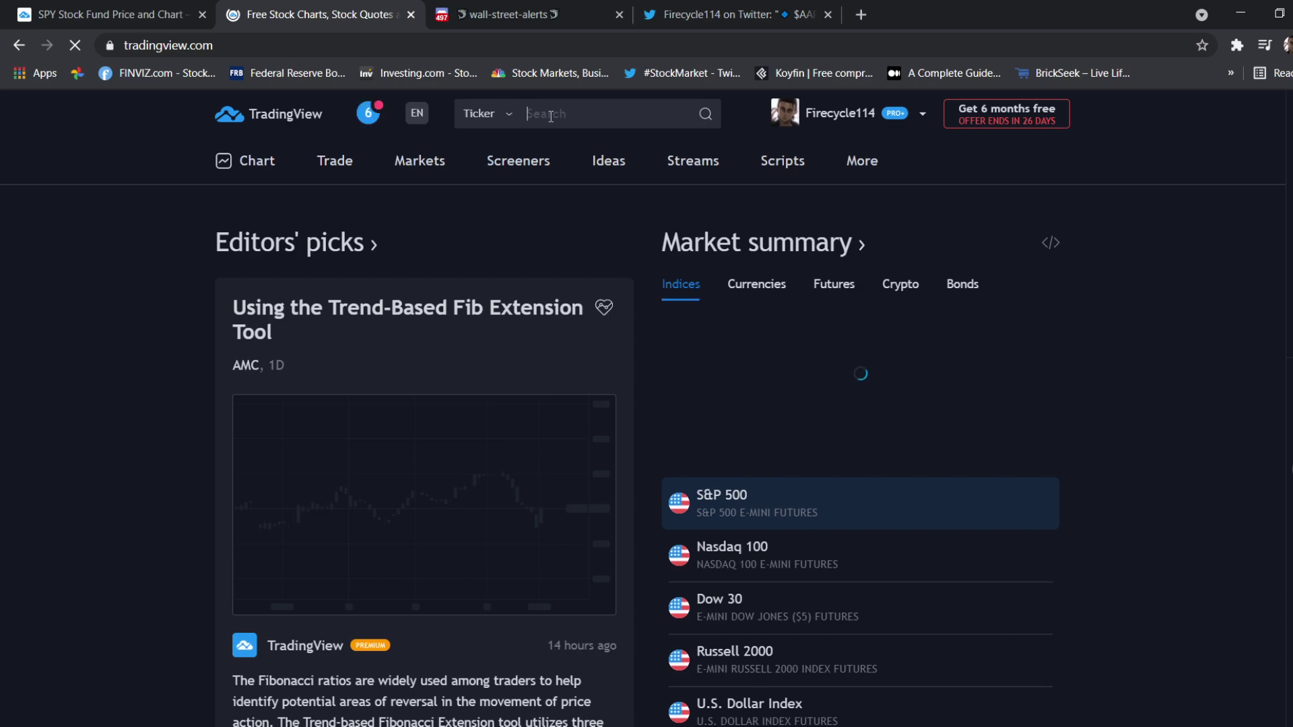
Search SPY, pick SPDR S&P 500 ETF TRUST and open its full-featured chart
{"action": "type", "text": "SPY"}
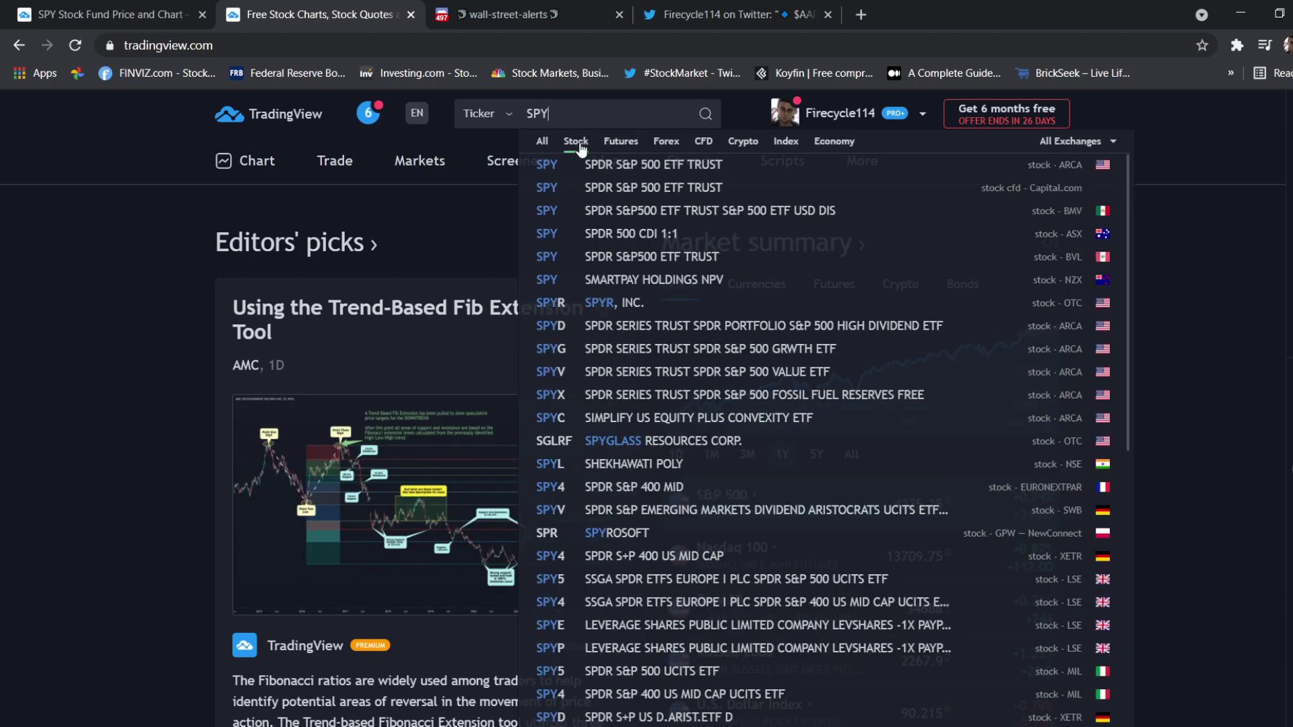
{"action": "left_click", "coordinate": [578, 164]}
{"action": "mouse_move", "coordinate": [577, 167]}
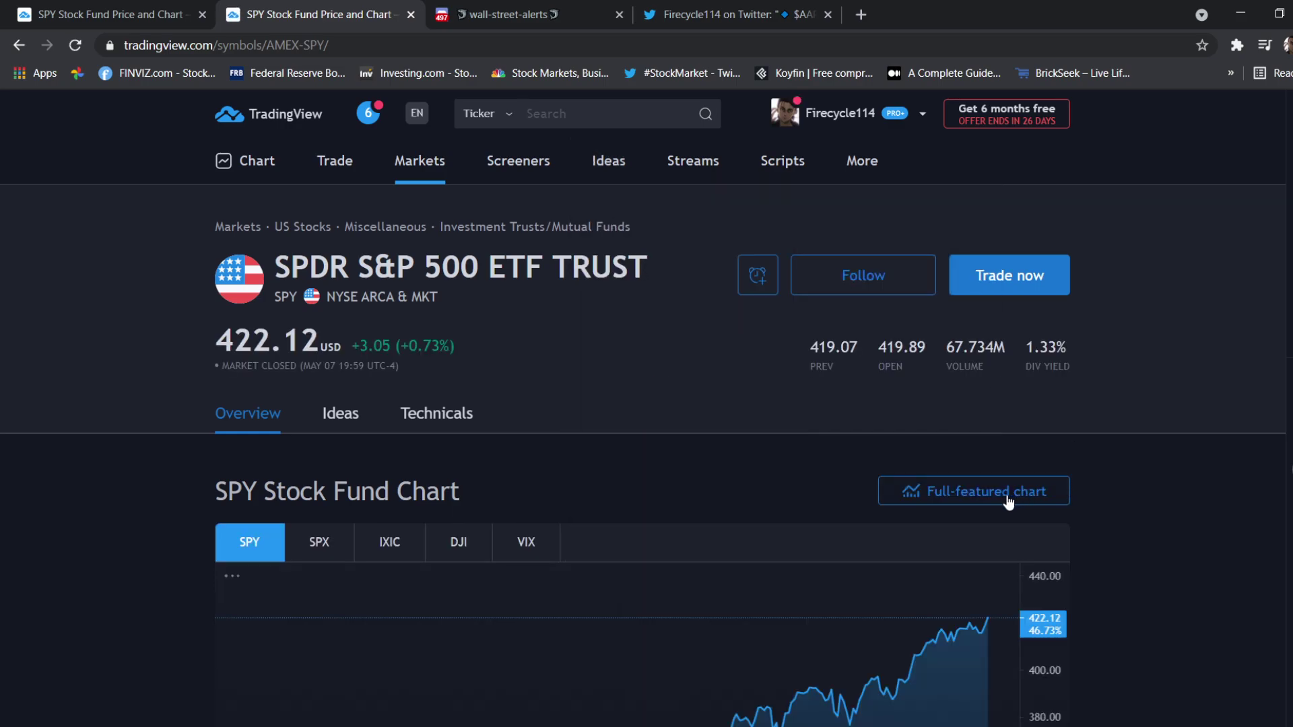
{"action": "left_click", "coordinate": [1007, 497]}
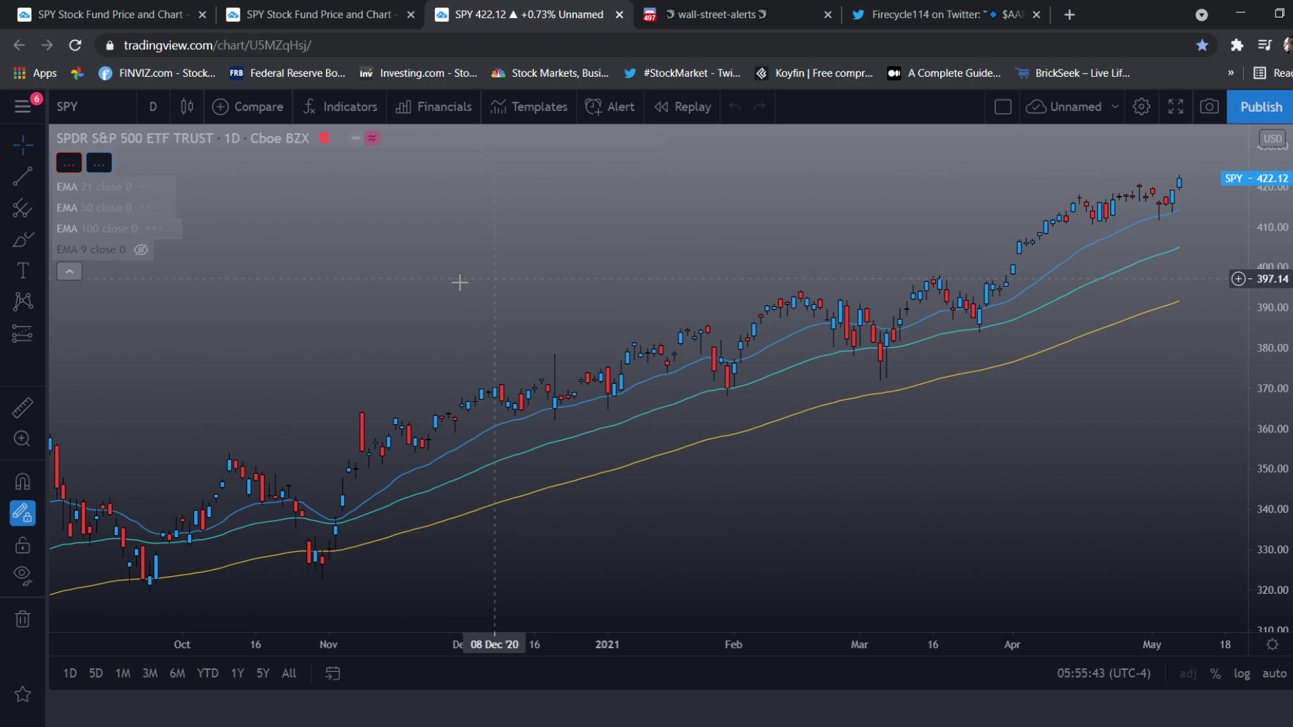
Remove all drawings from the chart, then view and collapse the EMA 21 script source
{"action": "right_click", "coordinate": [442, 249]}
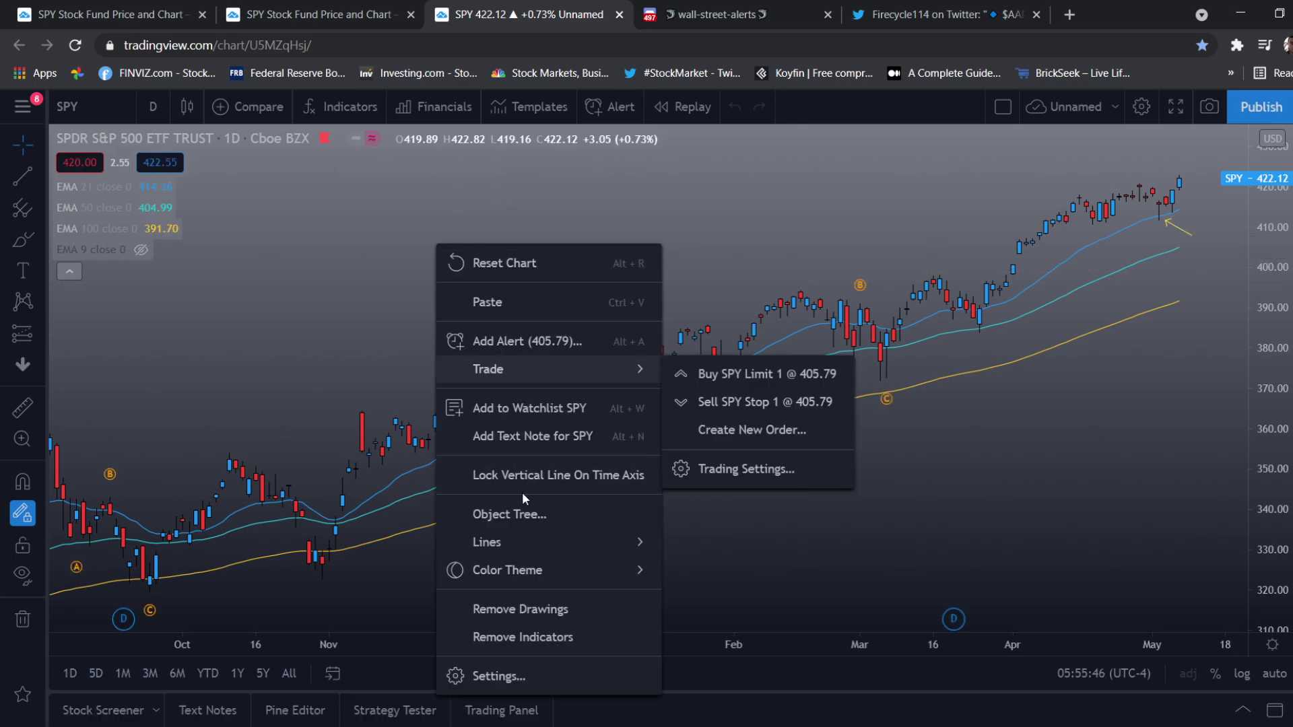
{"action": "left_click", "coordinate": [512, 608]}
{"action": "mouse_move", "coordinate": [139, 187]}
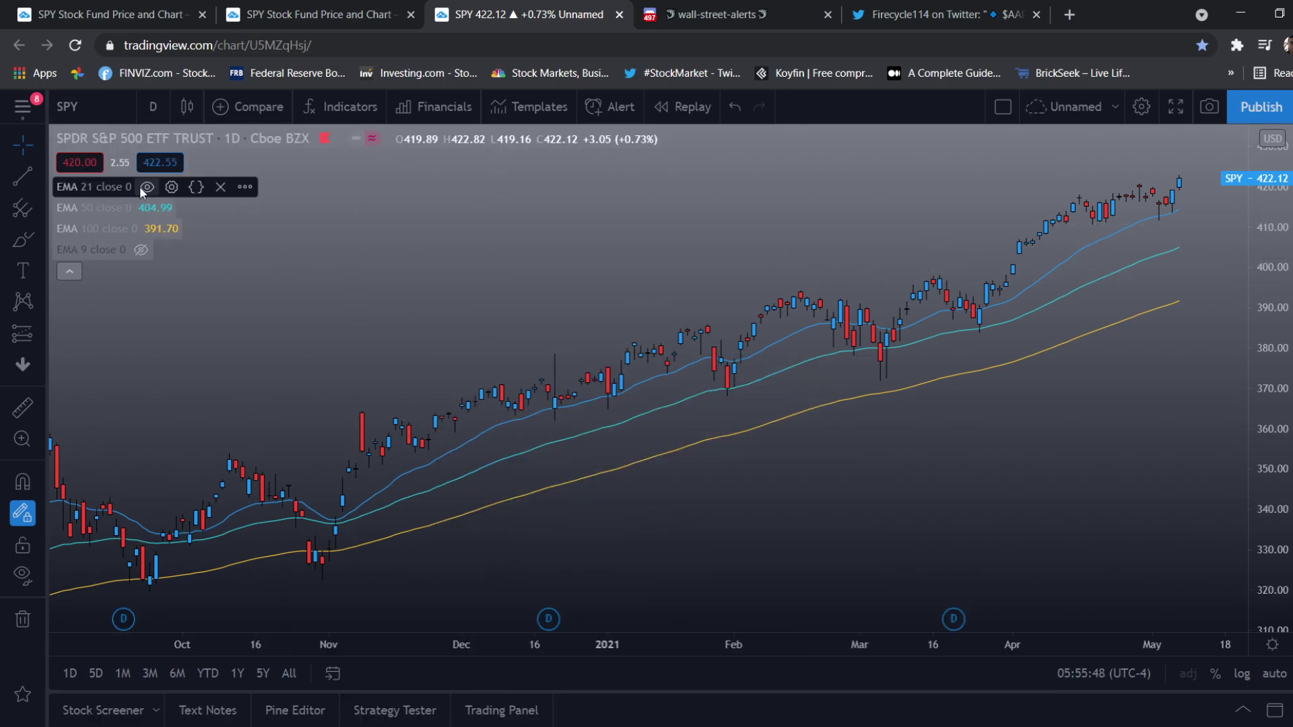
{"action": "left_click", "coordinate": [196, 187]}
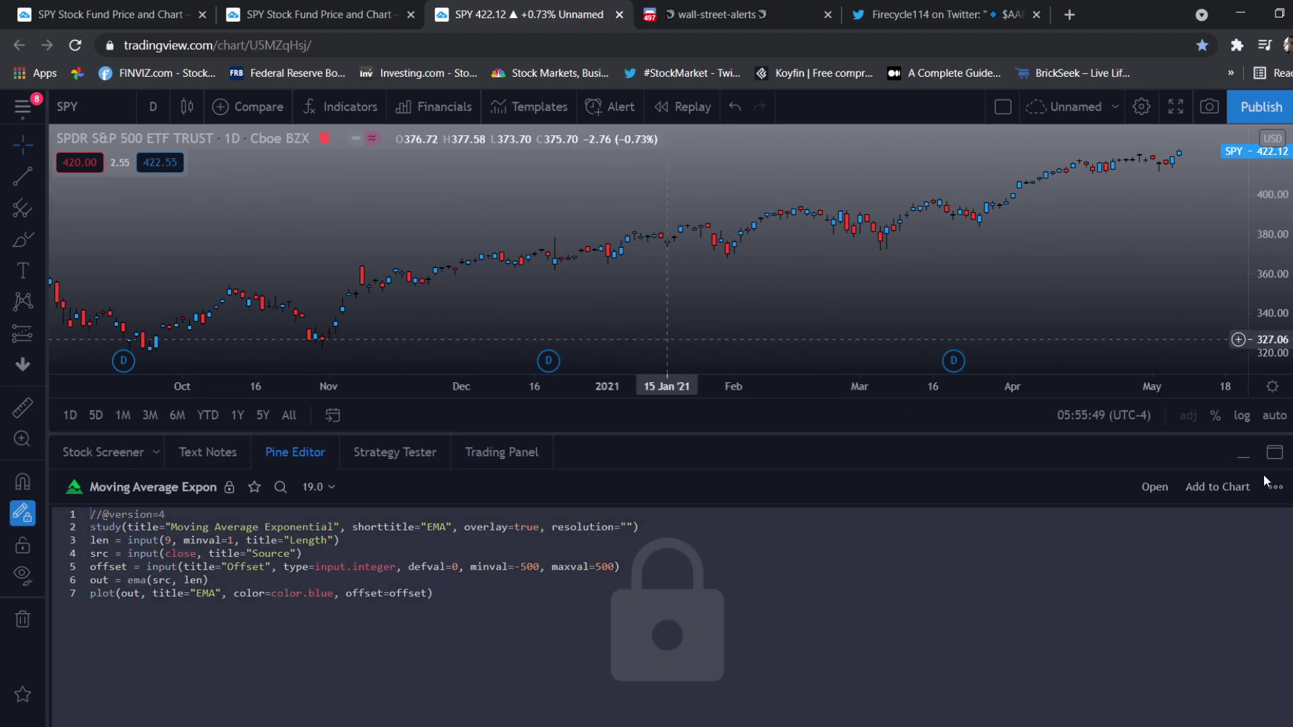
{"action": "left_click", "coordinate": [1244, 456]}
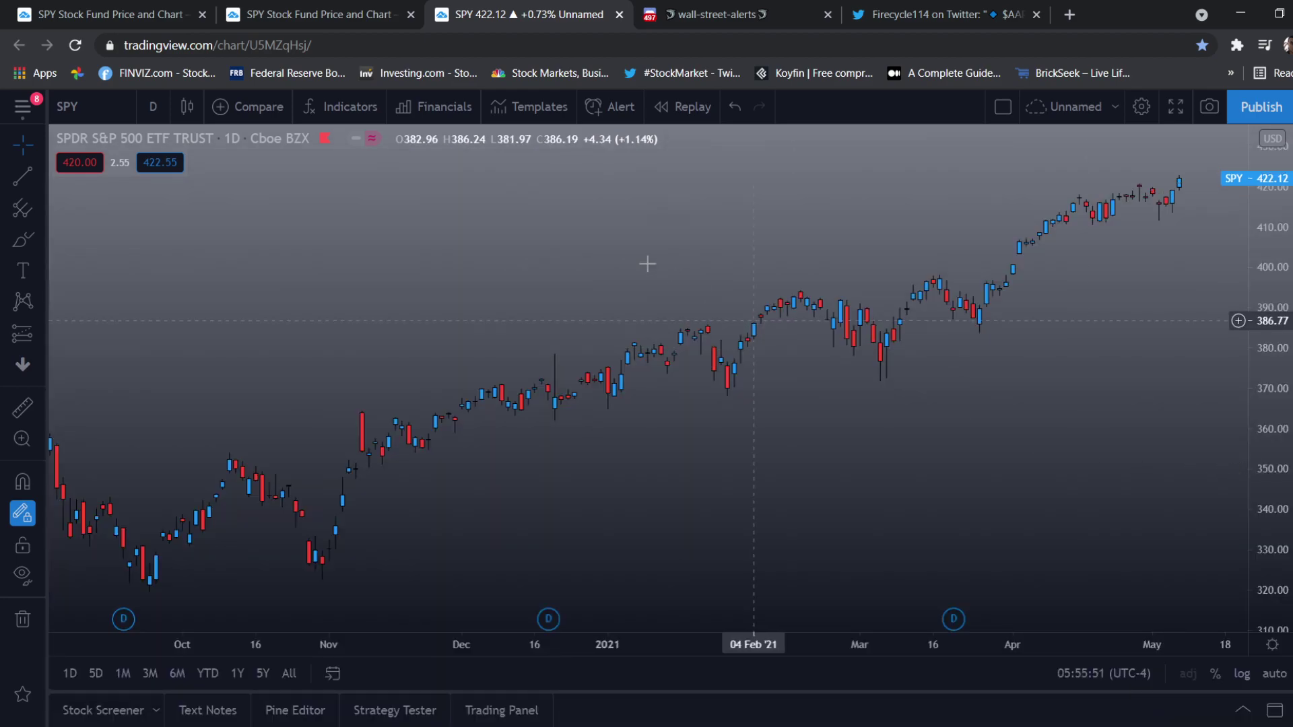
Switch the chart color theme to Dark, then to Grey
{"action": "right_click", "coordinate": [583, 273]}
{"action": "mouse_move", "coordinate": [697, 599]}
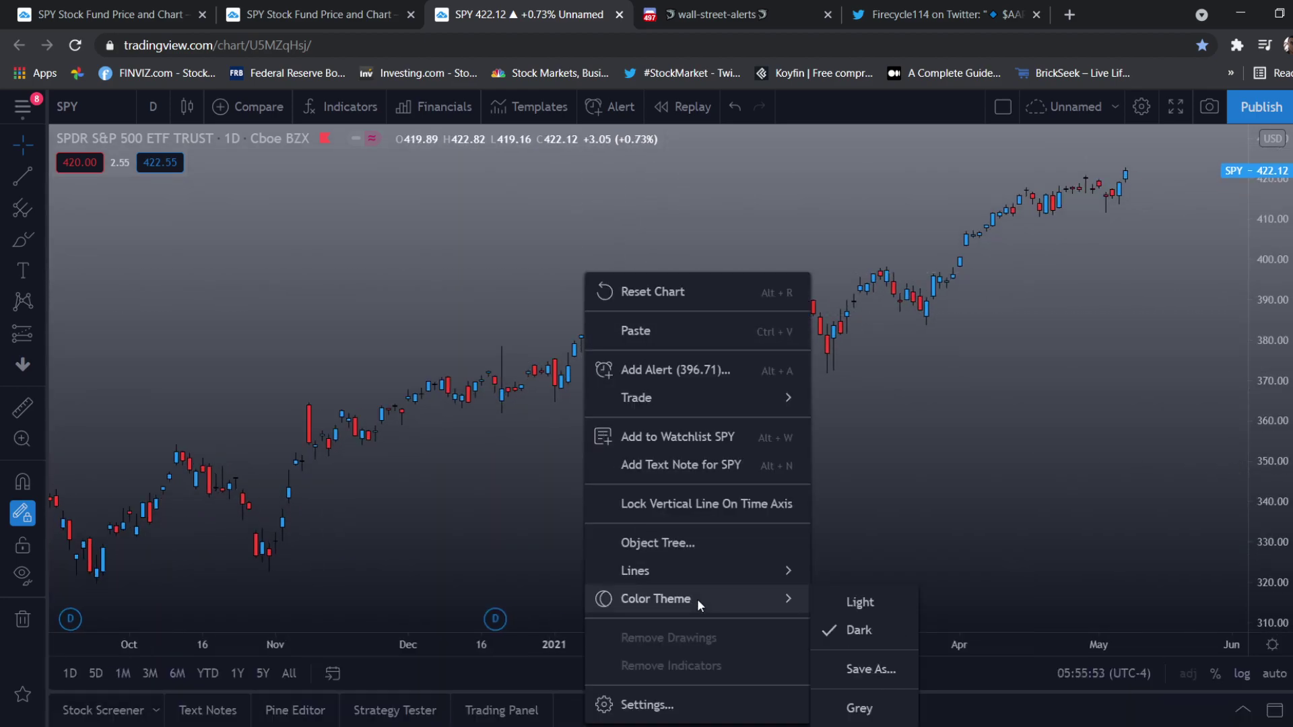
{"action": "left_click", "coordinate": [869, 630]}
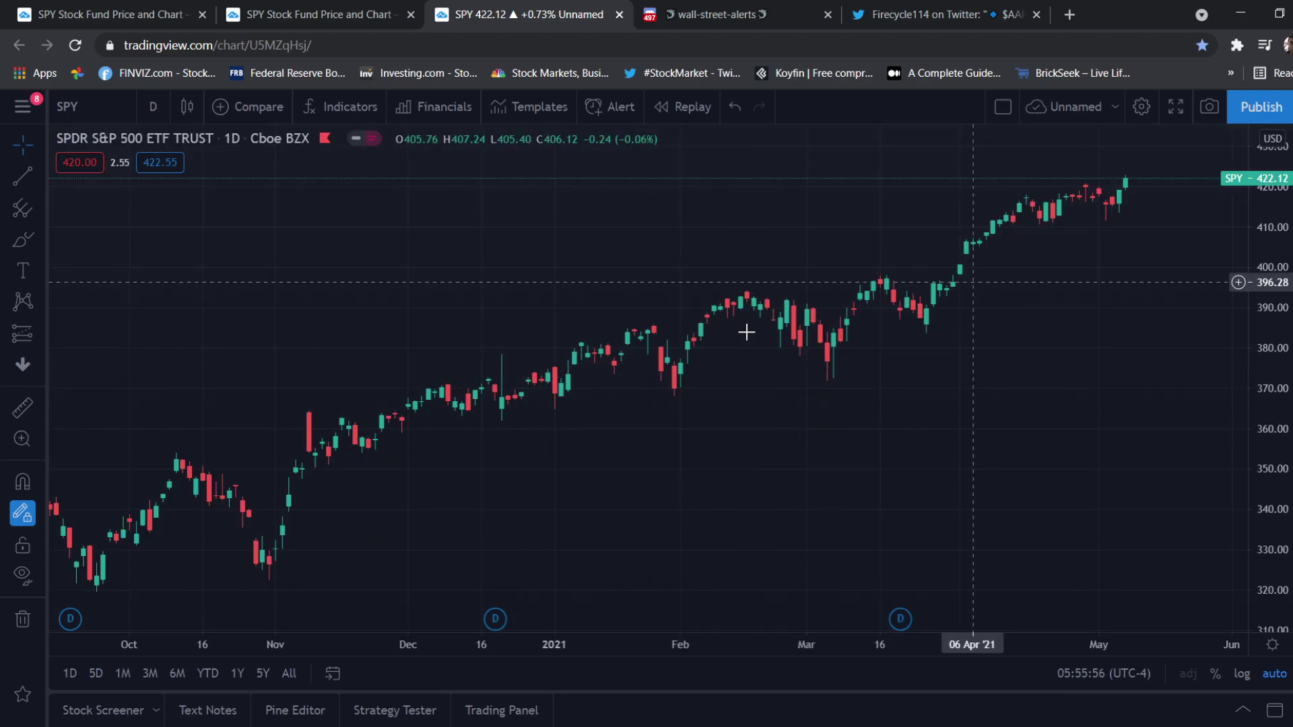
{"action": "right_click", "coordinate": [514, 212]}
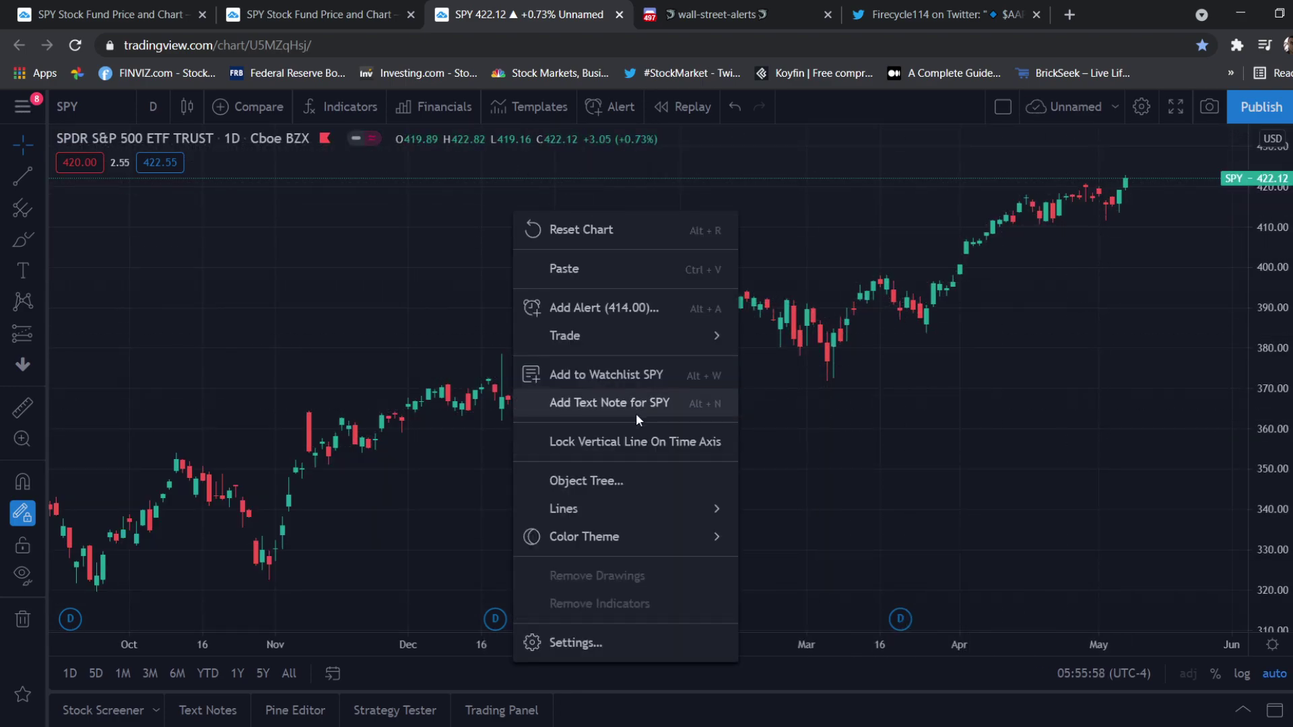
{"action": "mouse_move", "coordinate": [660, 540]}
{"action": "left_click", "coordinate": [823, 649]}
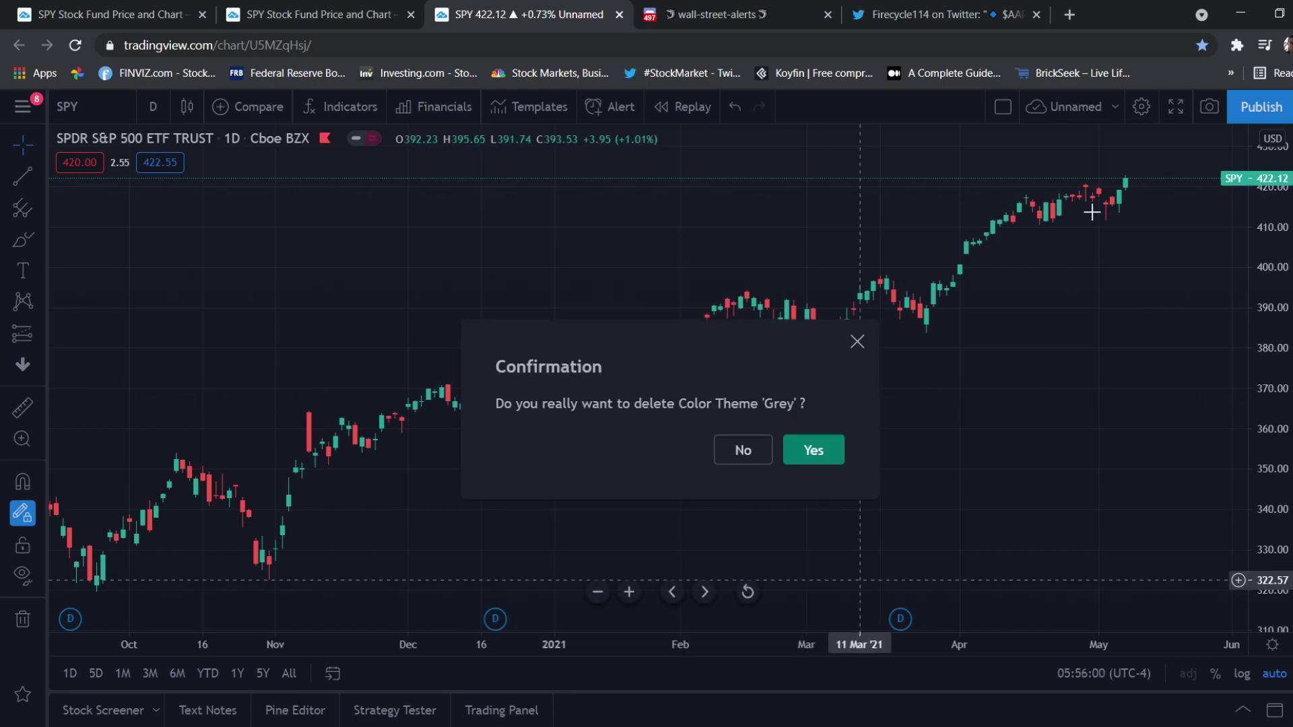
{"action": "left_click", "coordinate": [814, 450]}
{"action": "right_click", "coordinate": [694, 316]}
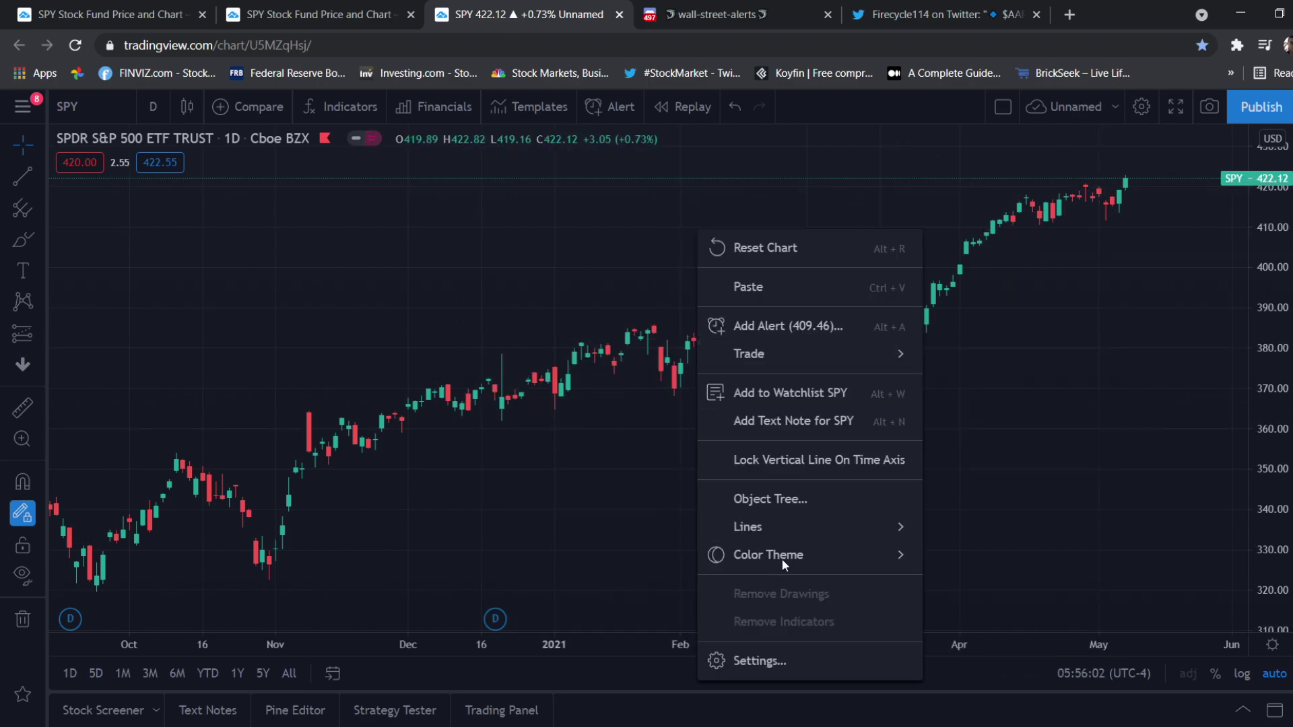
{"action": "mouse_move", "coordinate": [782, 559]}
{"action": "left_click", "coordinate": [980, 654]}
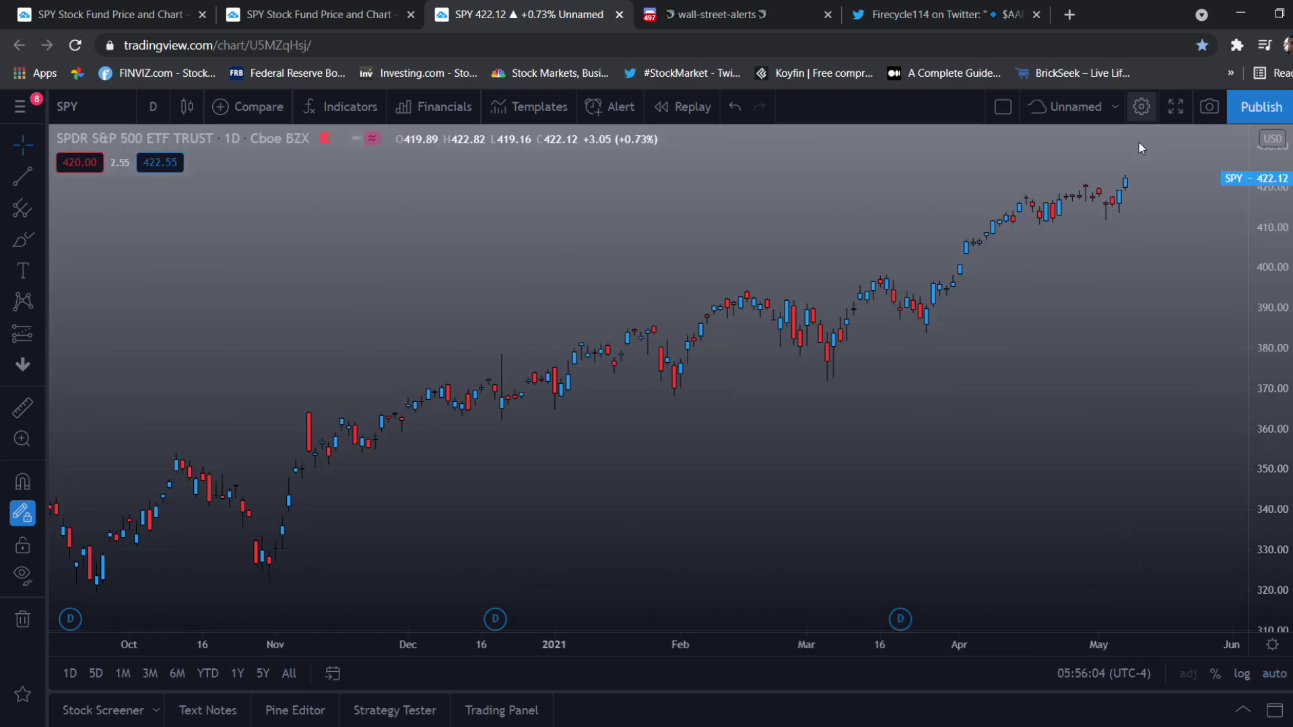
Change the horizontal grid line color in chart Appearance settings and apply it
{"action": "left_click", "coordinate": [1141, 107]}
{"action": "left_click", "coordinate": [731, 291]}
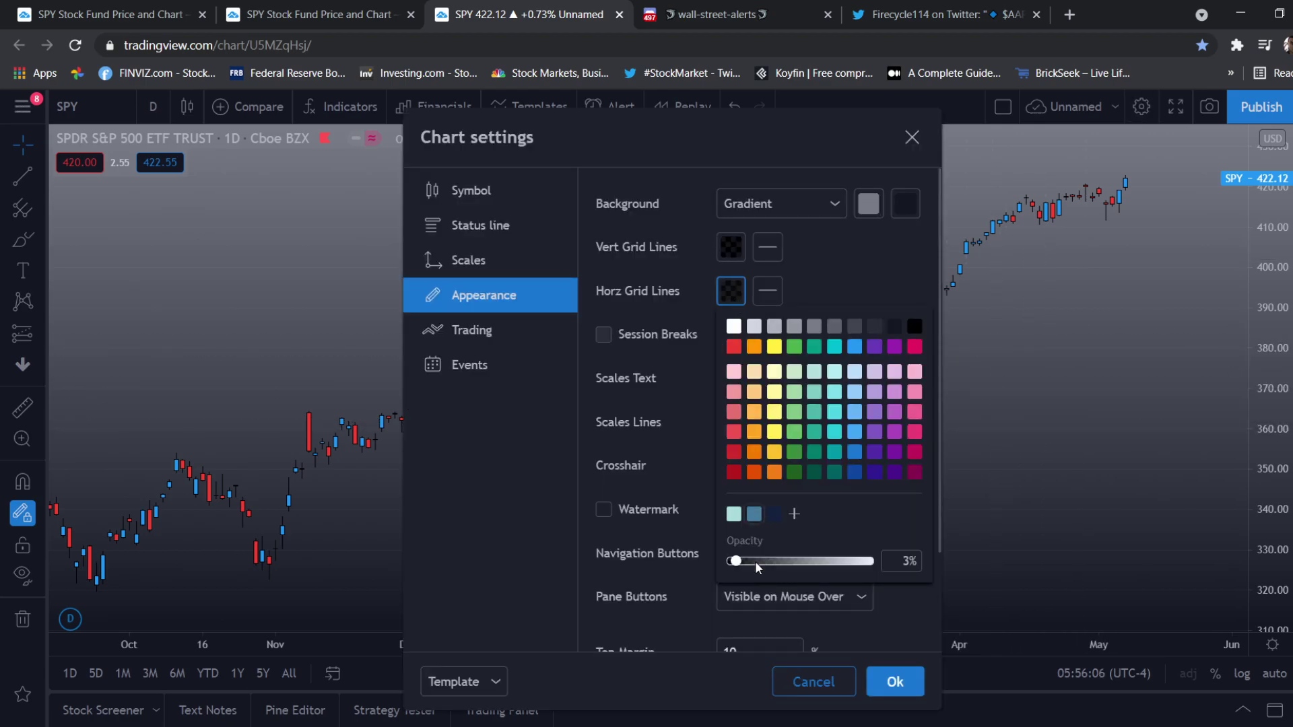
{"action": "left_click", "coordinate": [895, 681]}
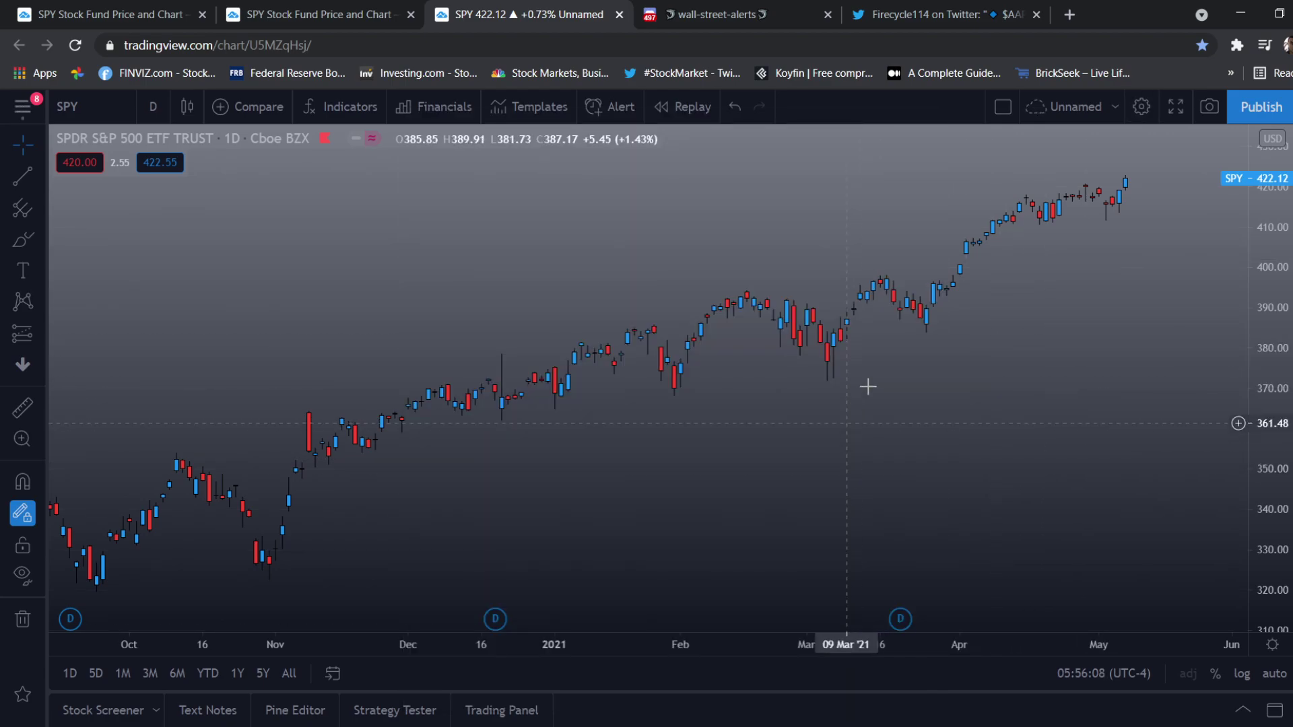
{"action": "left_click_drag", "start_coordinate": [912, 384], "coordinate": [792, 404]}
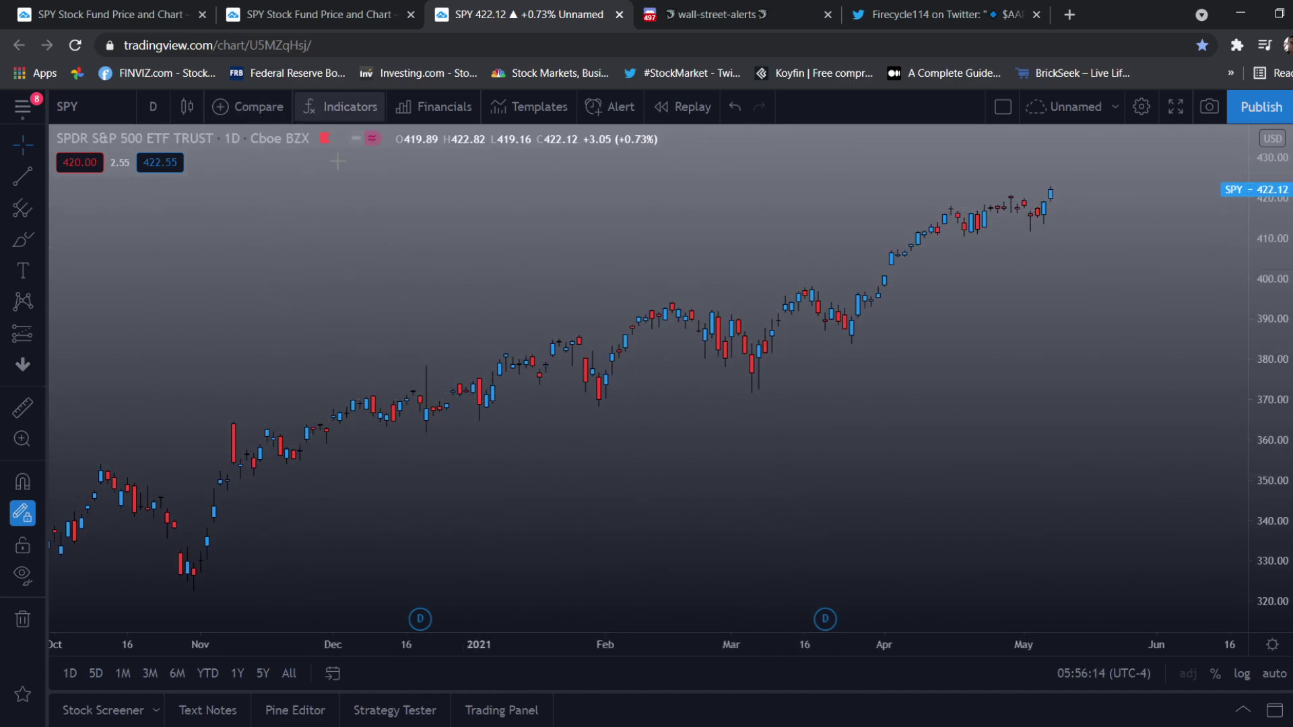
Add Moving Average Exponential to the chart three times from the 'ema' indicator search
{"action": "left_click", "coordinate": [338, 106]}
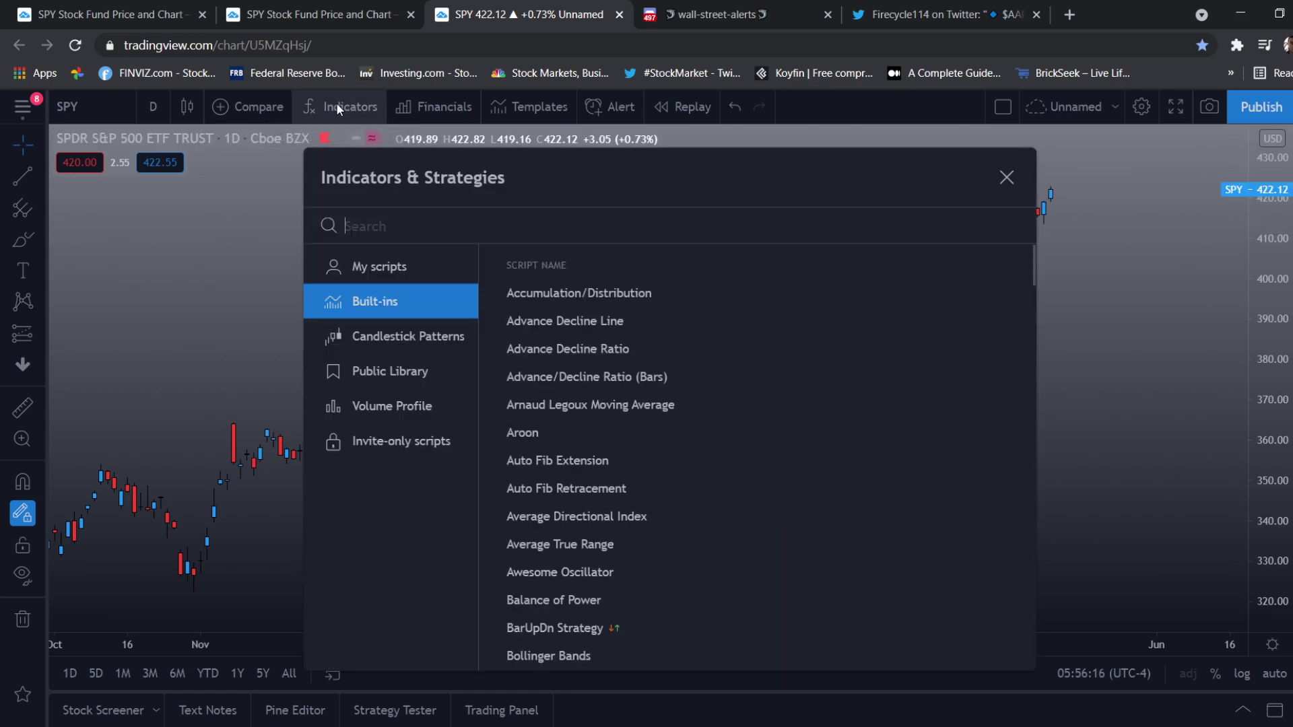
{"action": "type", "text": "ema"}
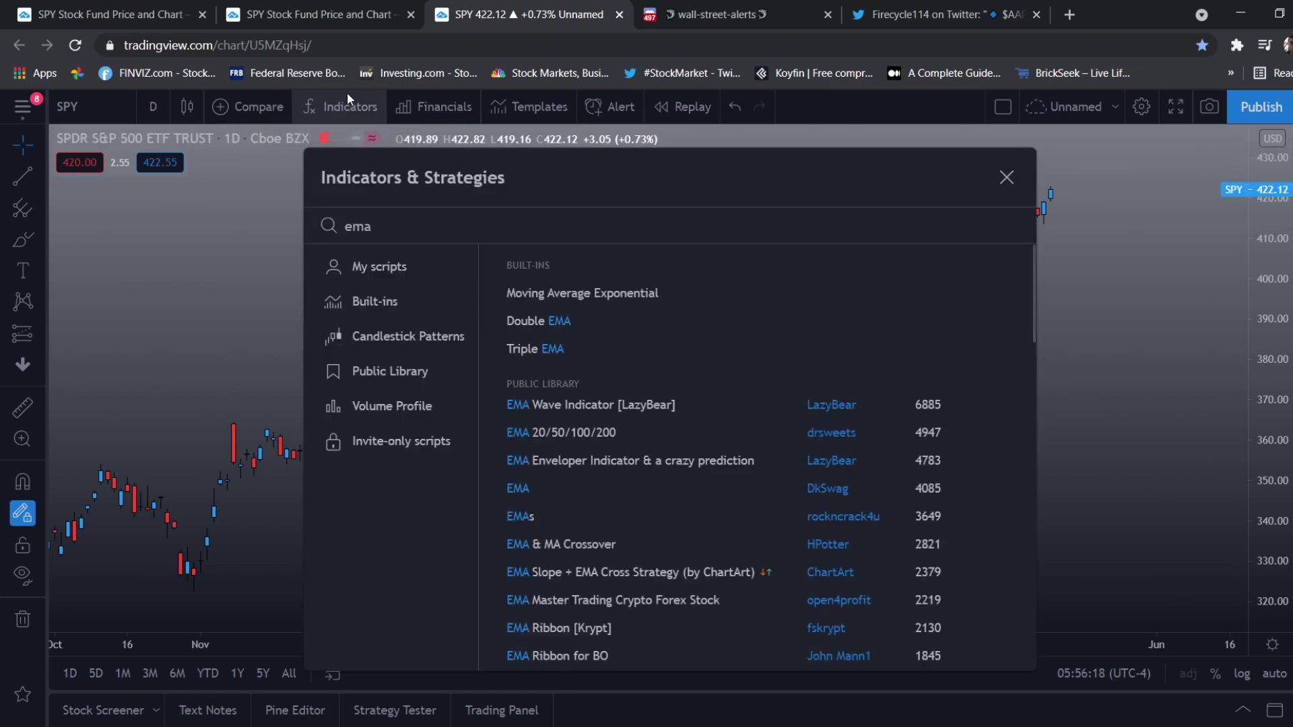
{"action": "triple_click", "coordinate": [556, 287]}
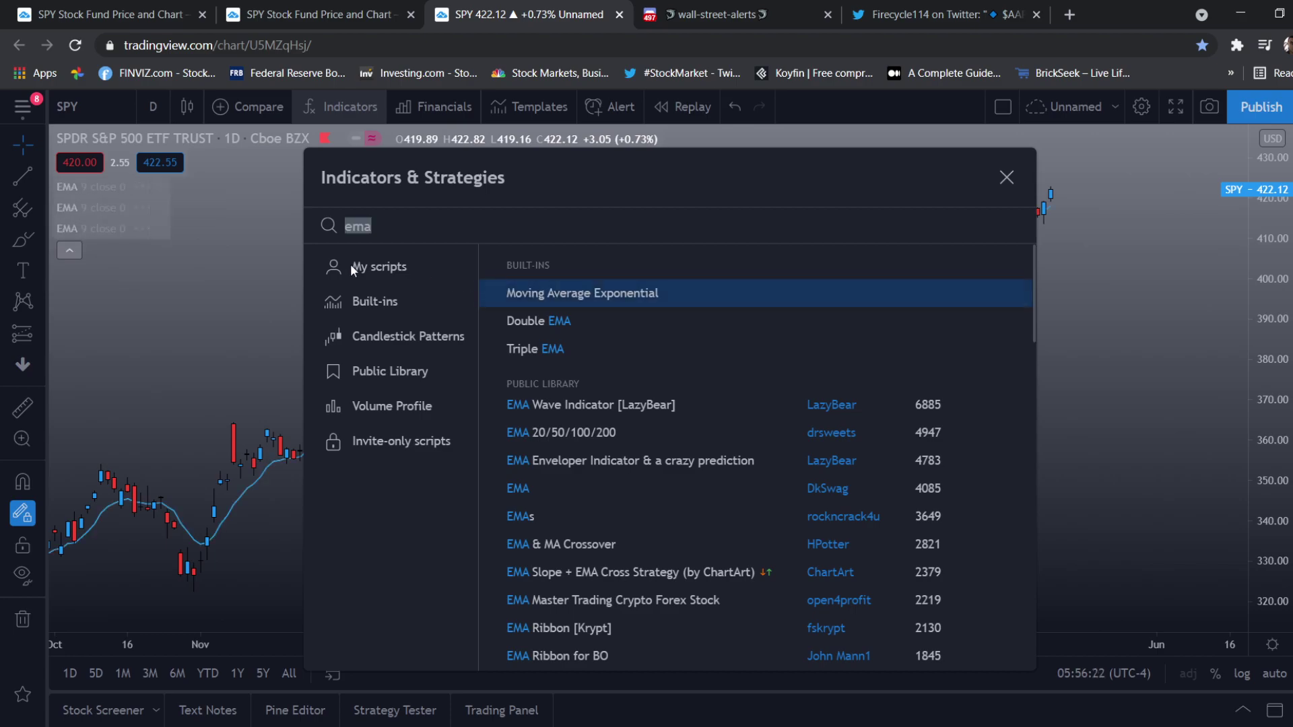
{"action": "left_click", "coordinate": [1006, 177]}
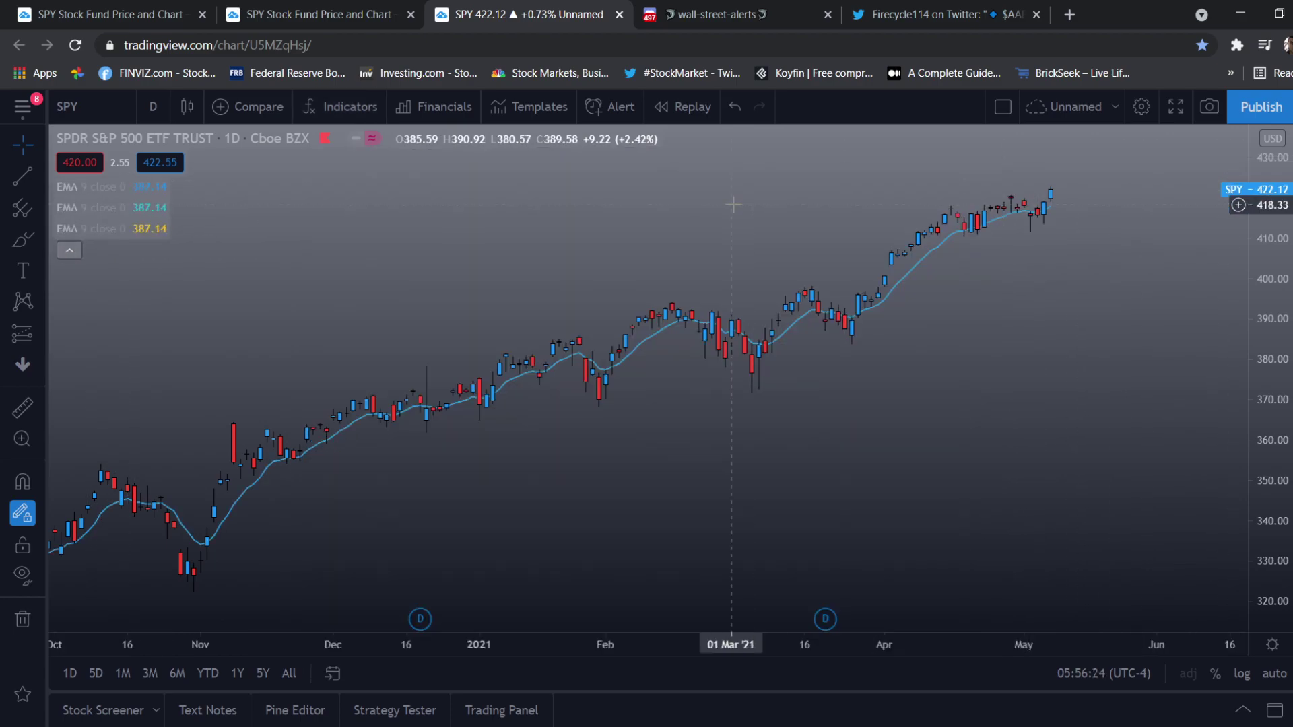
Set the three EMA lengths to 21, 50 and 100
{"action": "left_click", "coordinate": [166, 188]}
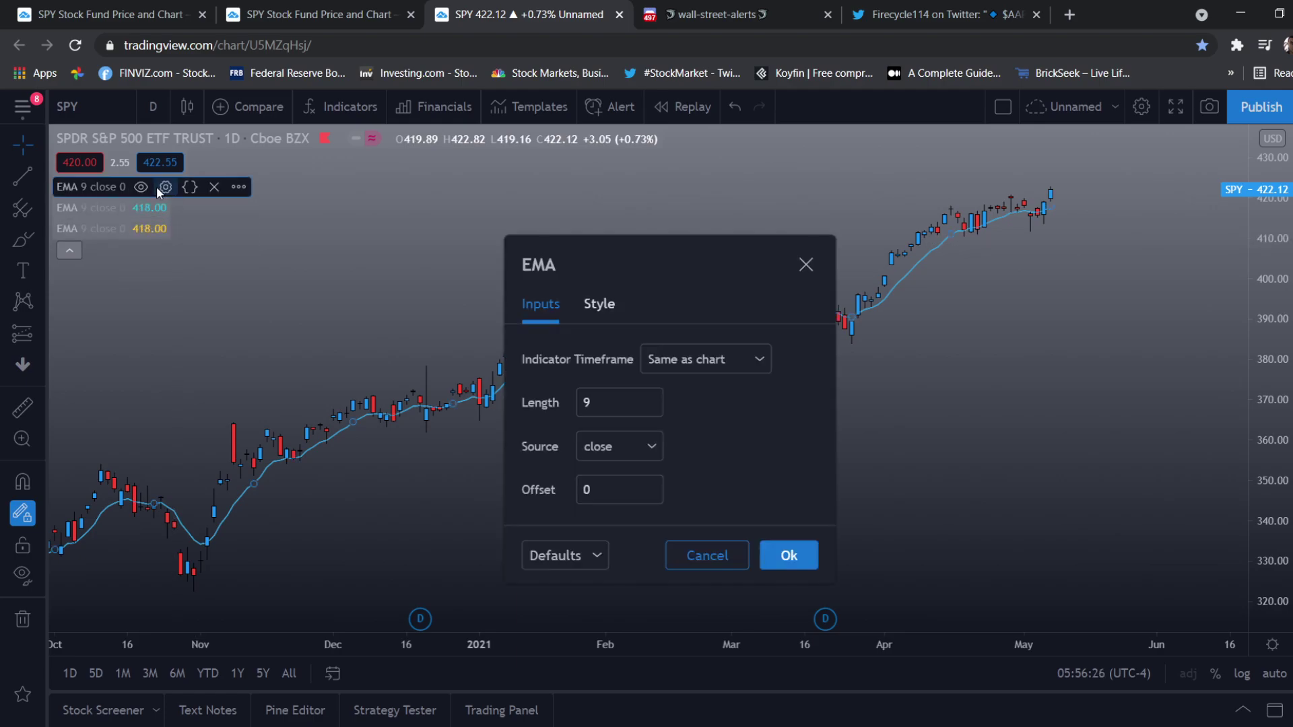
{"action": "left_click", "coordinate": [788, 556]}
{"action": "mouse_move", "coordinate": [152, 210]}
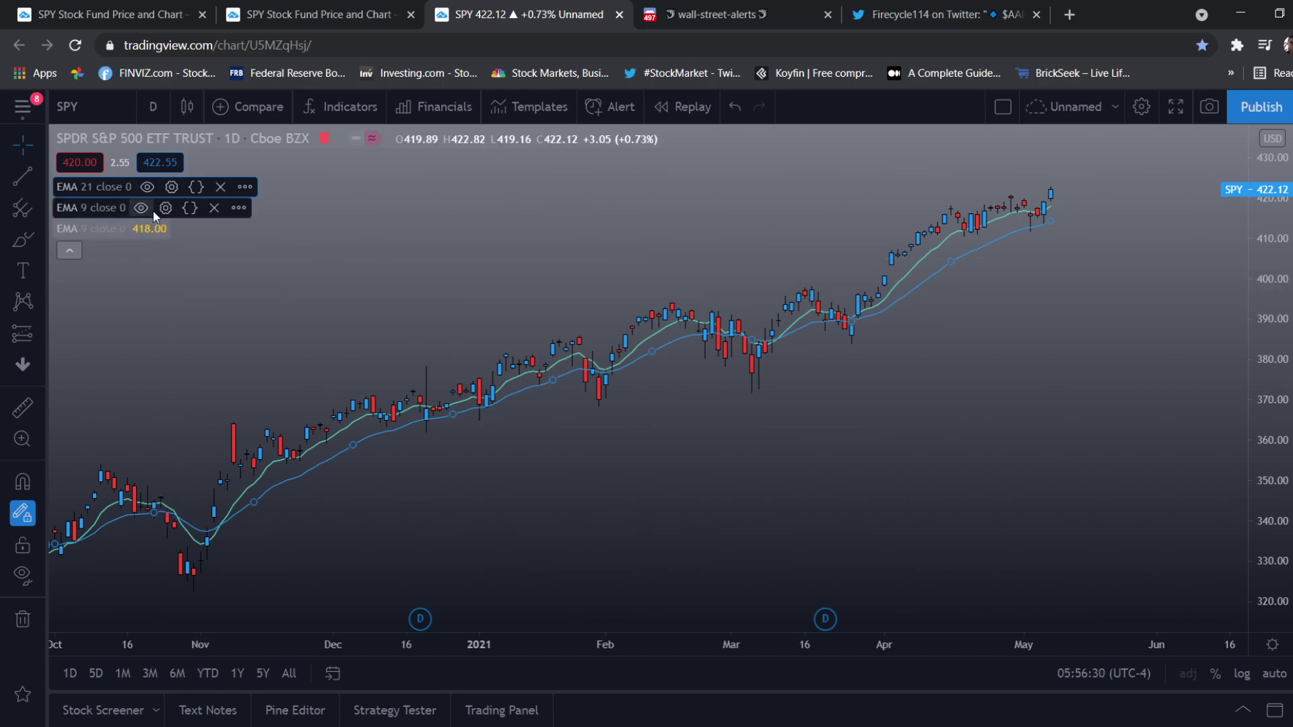
{"action": "left_click", "coordinate": [165, 209]}
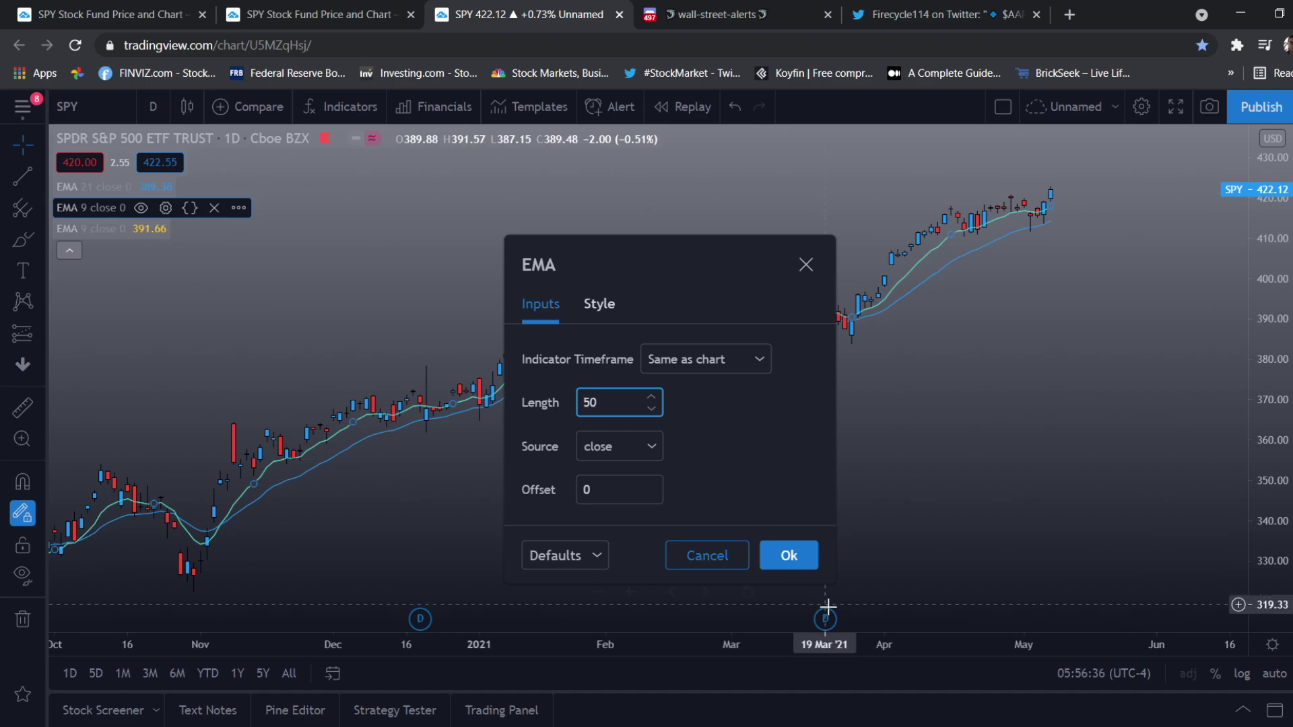
{"action": "left_click", "coordinate": [789, 556]}
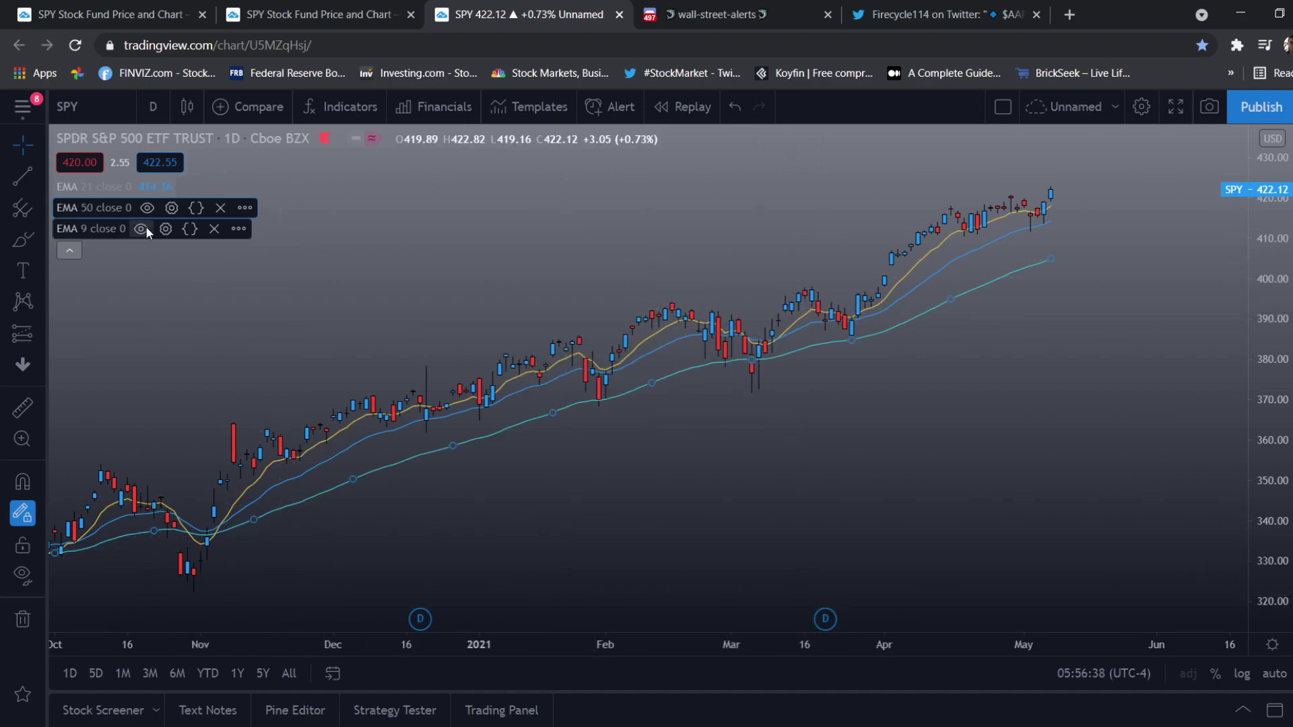
{"action": "left_click", "coordinate": [165, 229]}
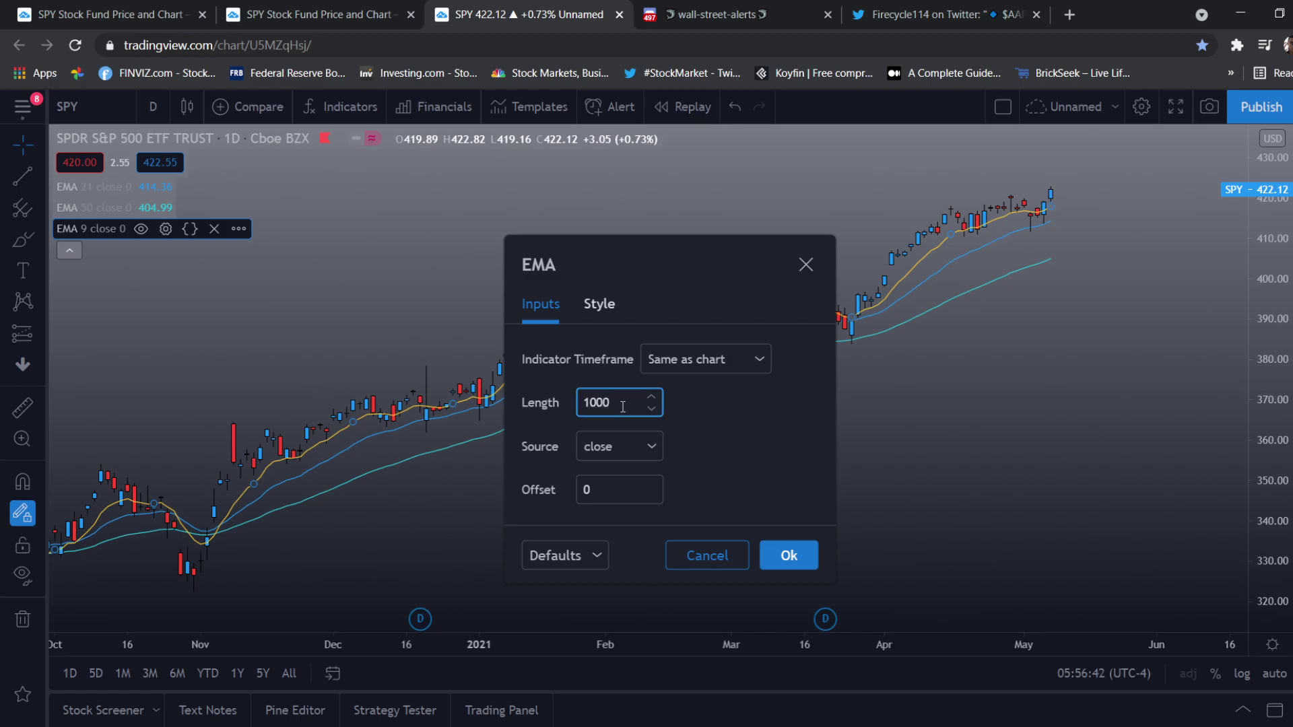
{"action": "left_click", "coordinate": [788, 556]}
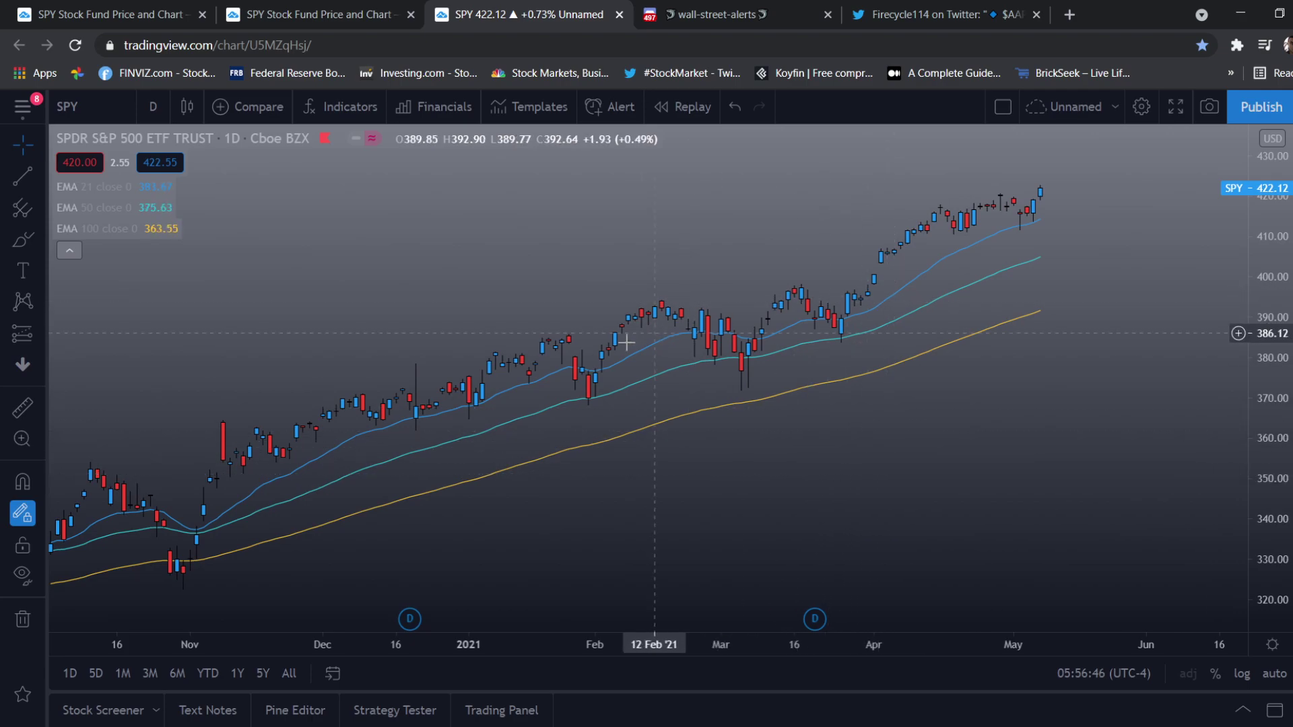
Scroll the SPY chart up and down to review the three EMA lines
{"action": "scroll", "coordinate": [534, 370], "scroll_direction": "up", "scroll_amount": 1}
{"action": "scroll", "coordinate": [569, 269], "scroll_direction": "up", "scroll_amount": 1}
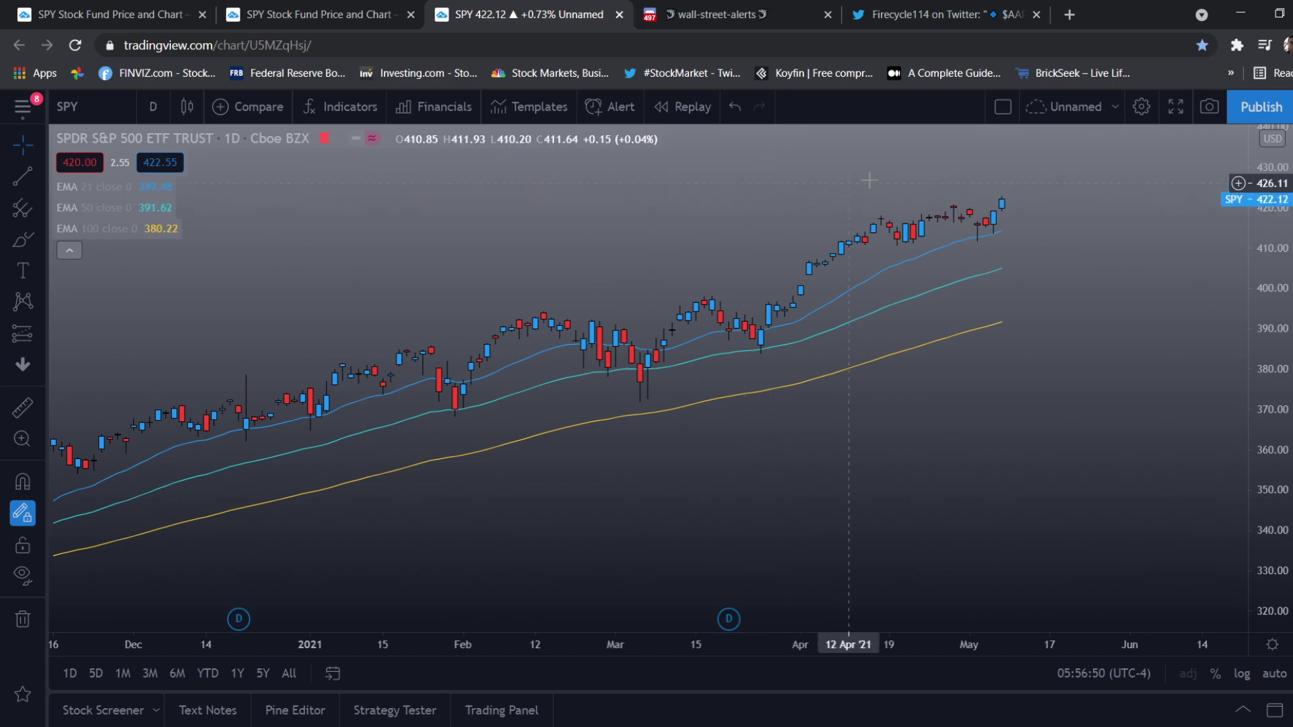
{"action": "scroll", "coordinate": [839, 198], "scroll_direction": "down", "scroll_amount": 1}
{"action": "scroll", "coordinate": [788, 212], "scroll_direction": "down", "scroll_amount": 1}
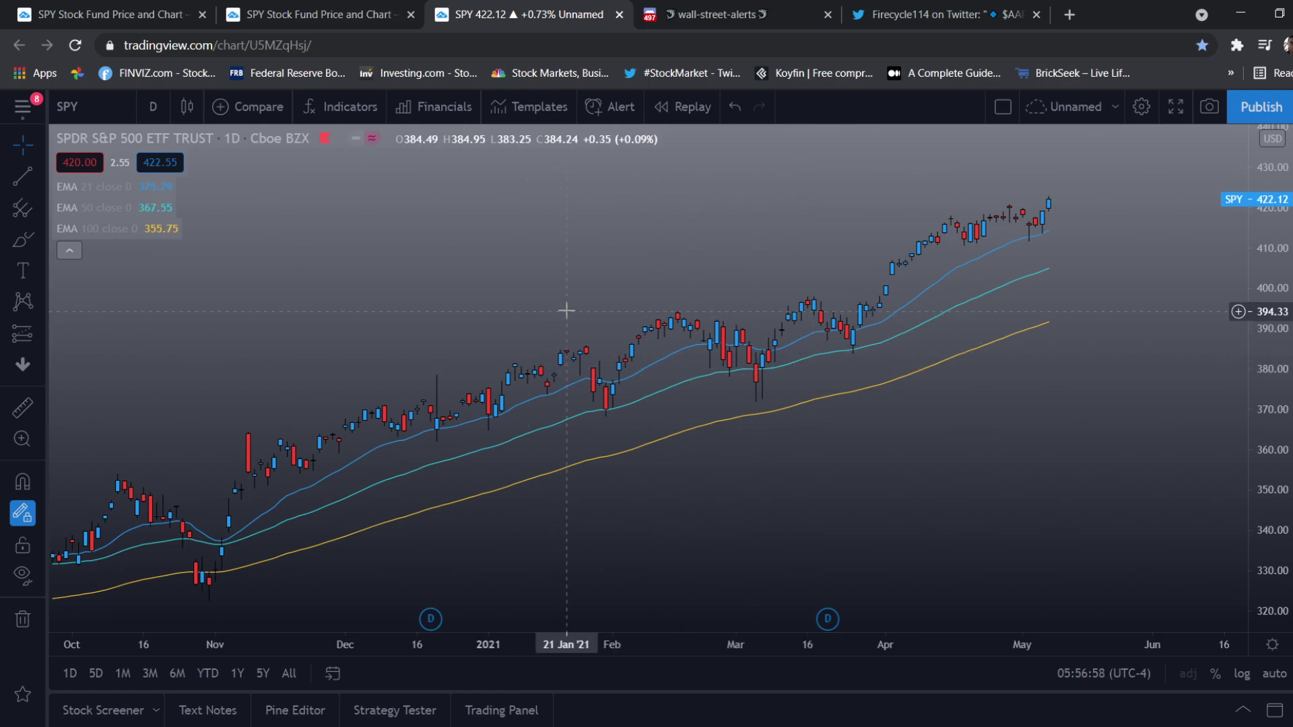
Switch the SPY chart to the 1 week interval, then back to 1 day
{"action": "left_click", "coordinate": [155, 105]}
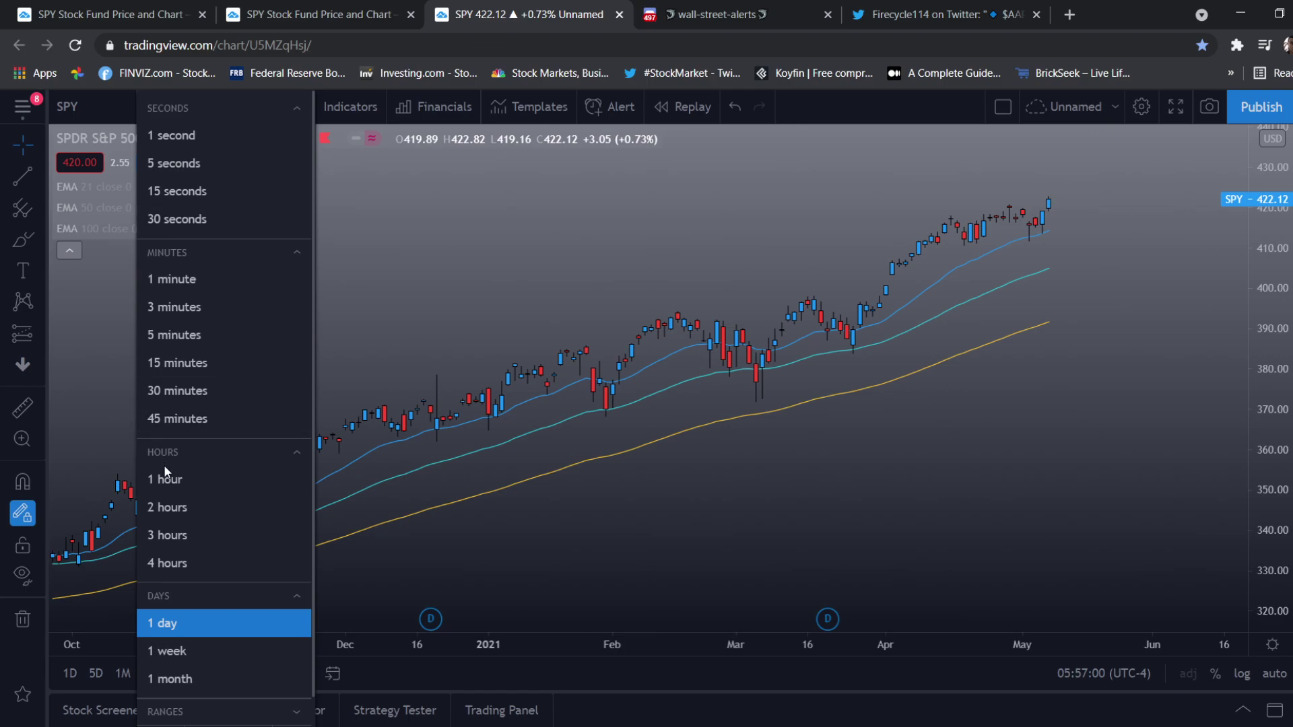
{"action": "scroll", "coordinate": [194, 528], "scroll_direction": "down", "scroll_amount": 1}
{"action": "left_click", "coordinate": [181, 618]}
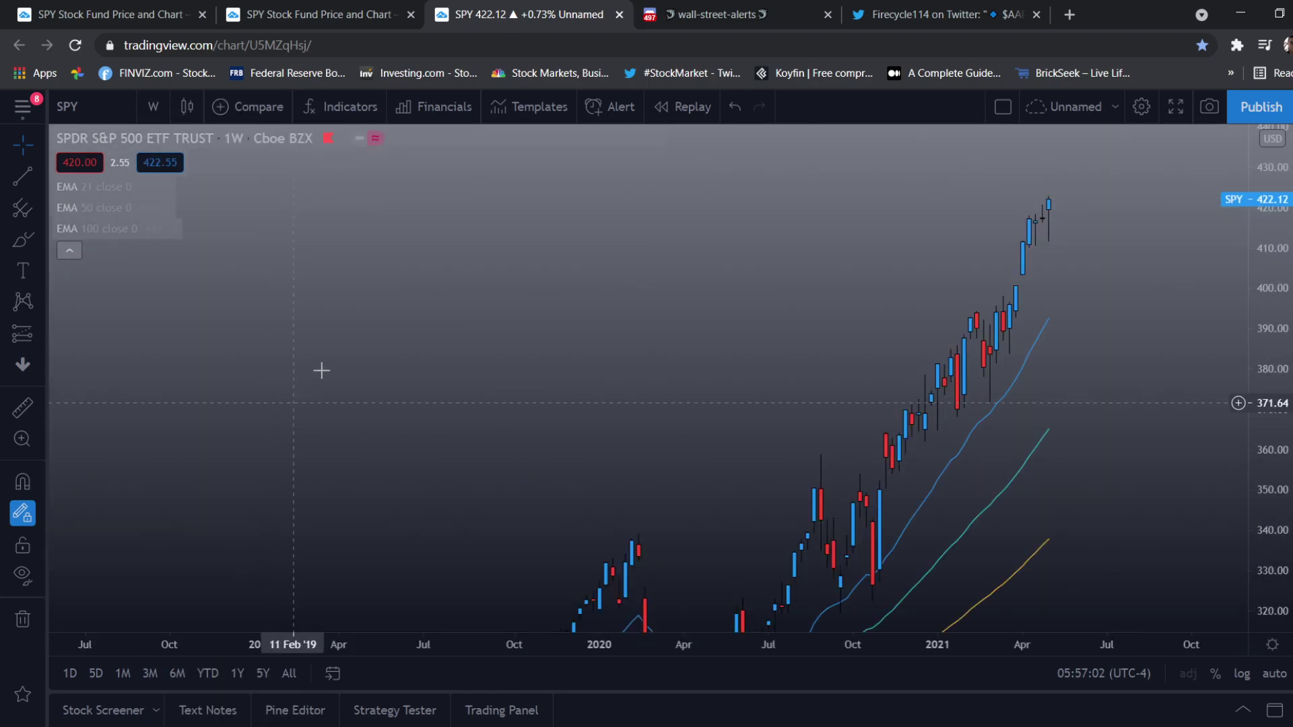
{"action": "left_click", "coordinate": [142, 104]}
{"action": "left_click", "coordinate": [203, 620]}
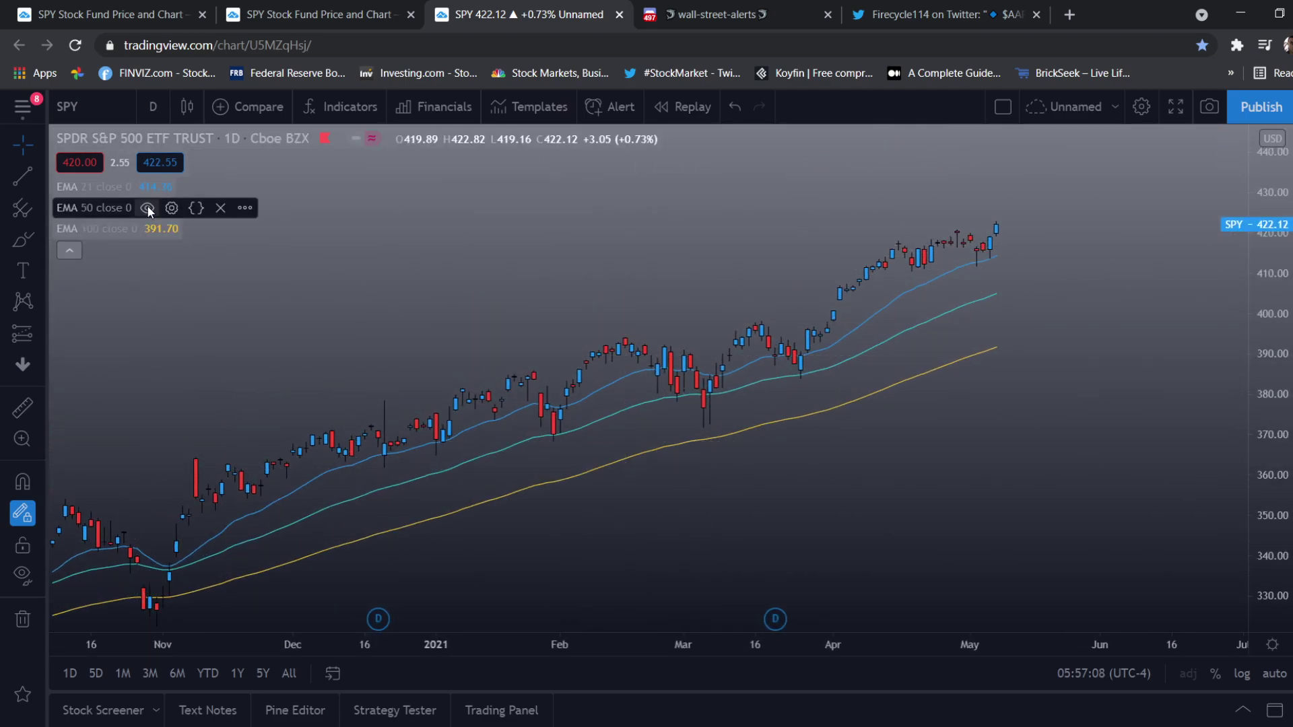
Hide the EMA 50 and EMA 100 lines and stretch the price scale for taller candles
{"action": "left_click", "coordinate": [148, 209]}
{"action": "left_click", "coordinate": [153, 229]}
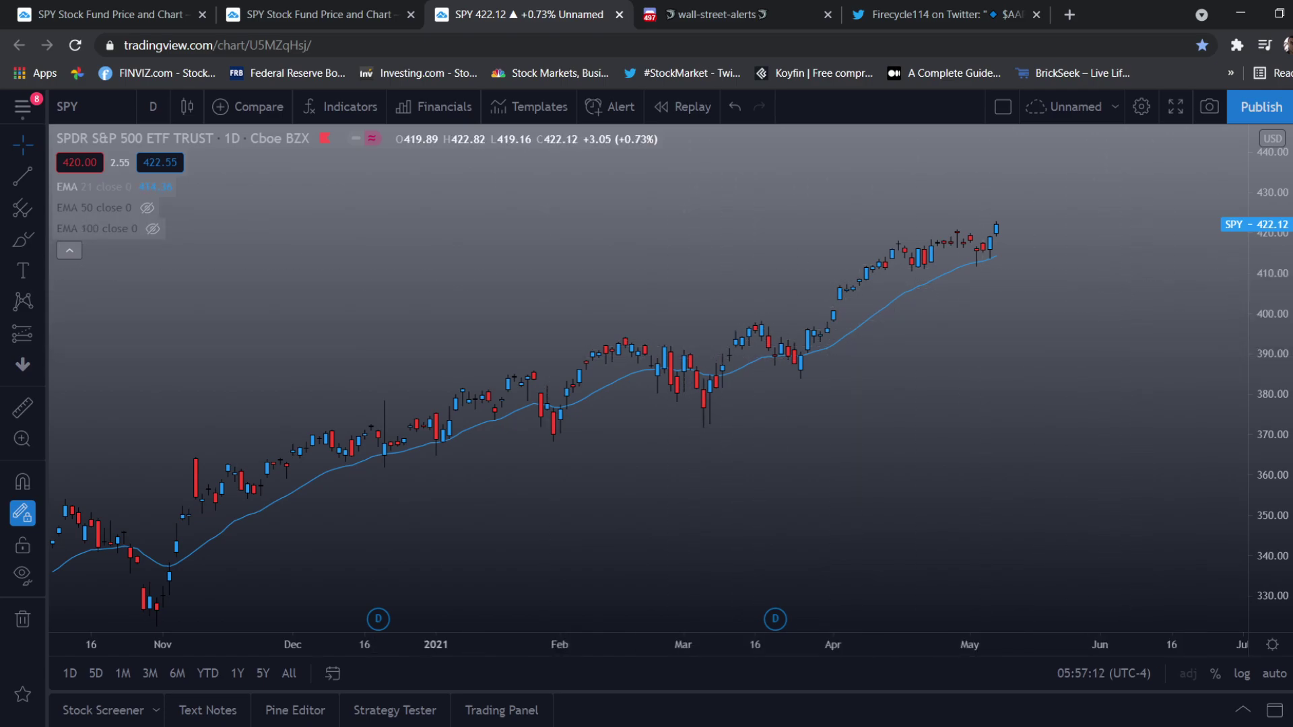
{"action": "left_click_drag", "start_coordinate": [1284, 323], "coordinate": [1284, 296]}
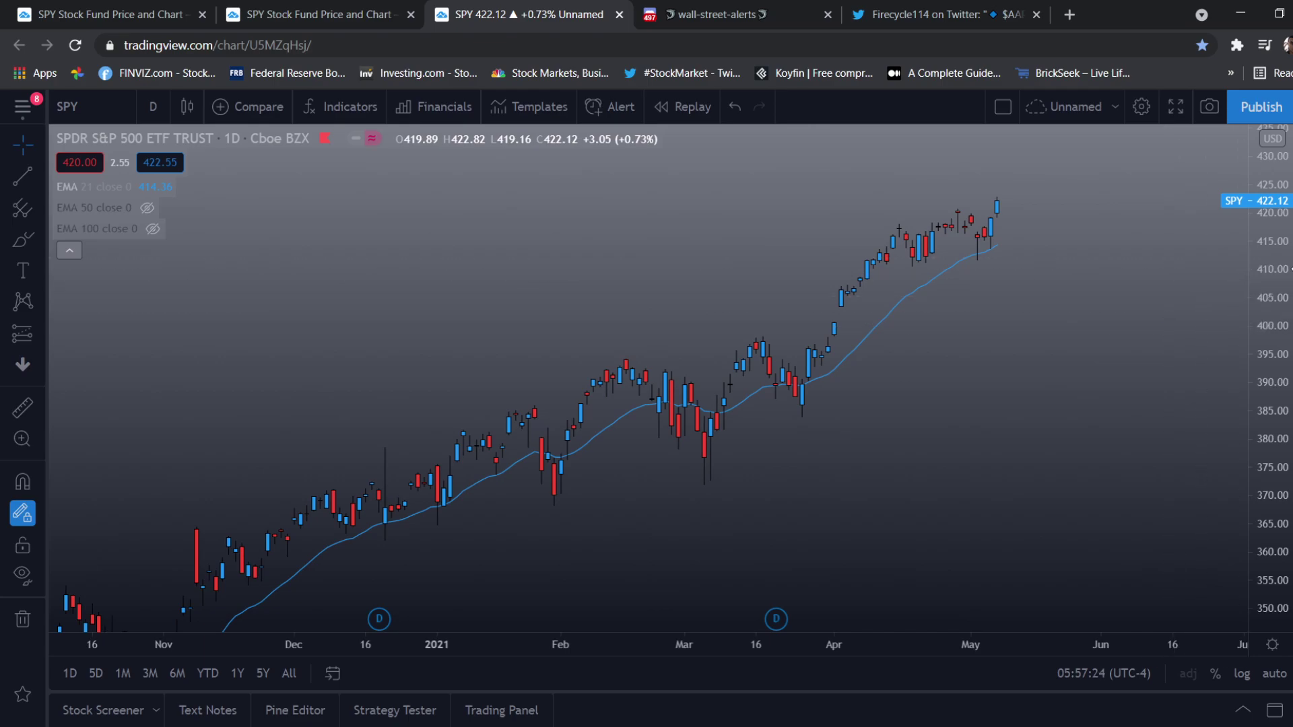
{"action": "scroll", "coordinate": [582, 438], "scroll_direction": "left", "scroll_amount": 10}
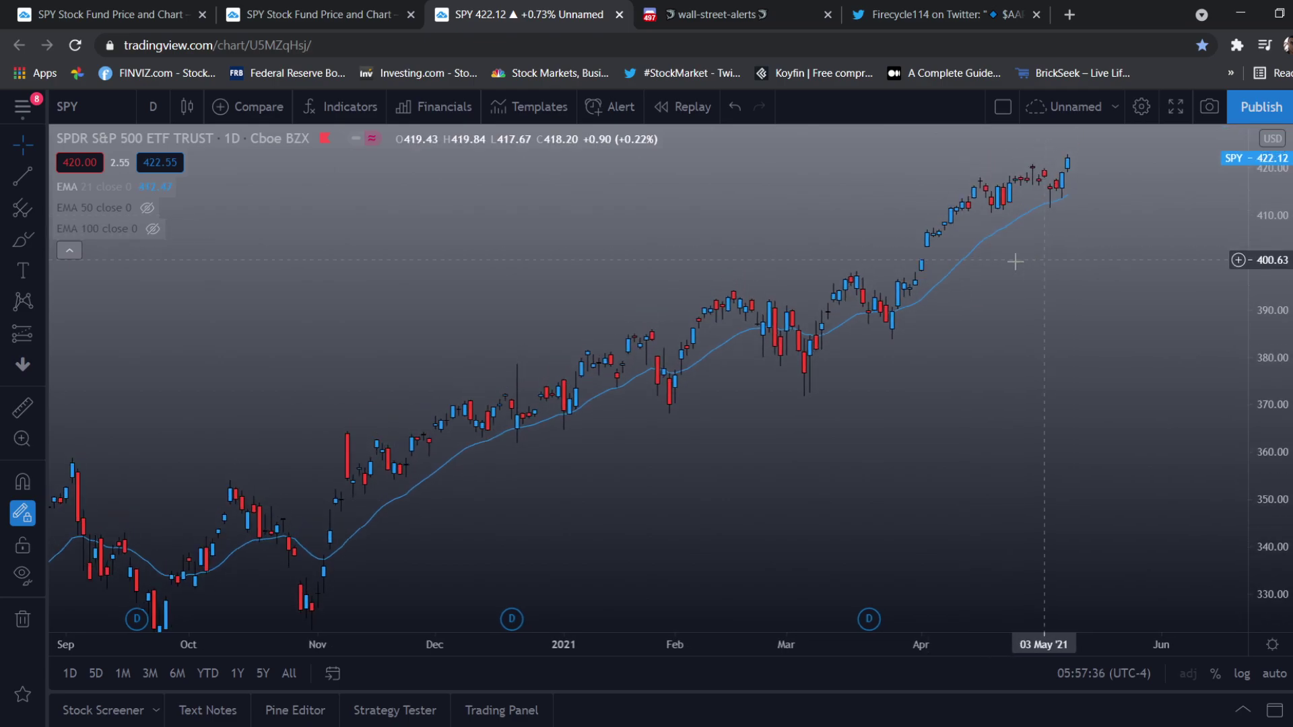
Add the note 'Calls On 21 EMA / Close Above Support / Chad Wick, Strong Buyers' at the late-March dip
{"action": "left_click", "coordinate": [22, 270]}
{"action": "left_click", "coordinate": [380, 310]}
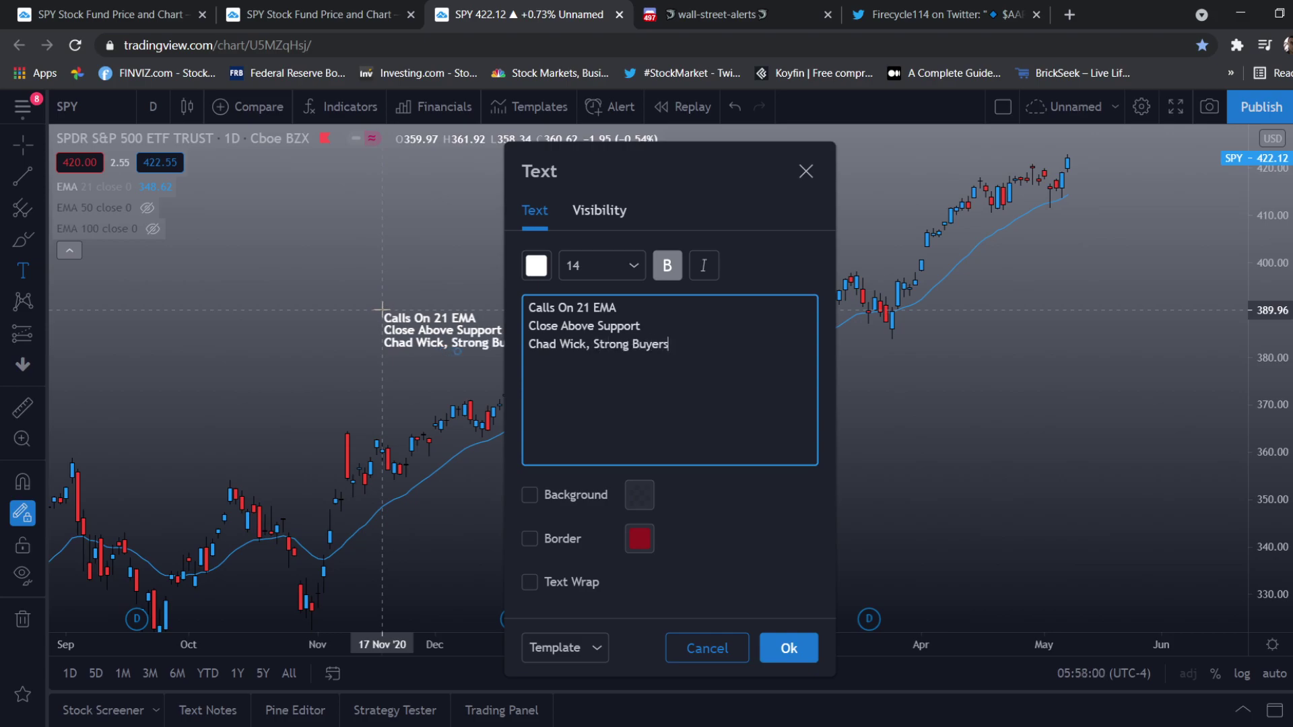
{"action": "left_click", "coordinate": [770, 646]}
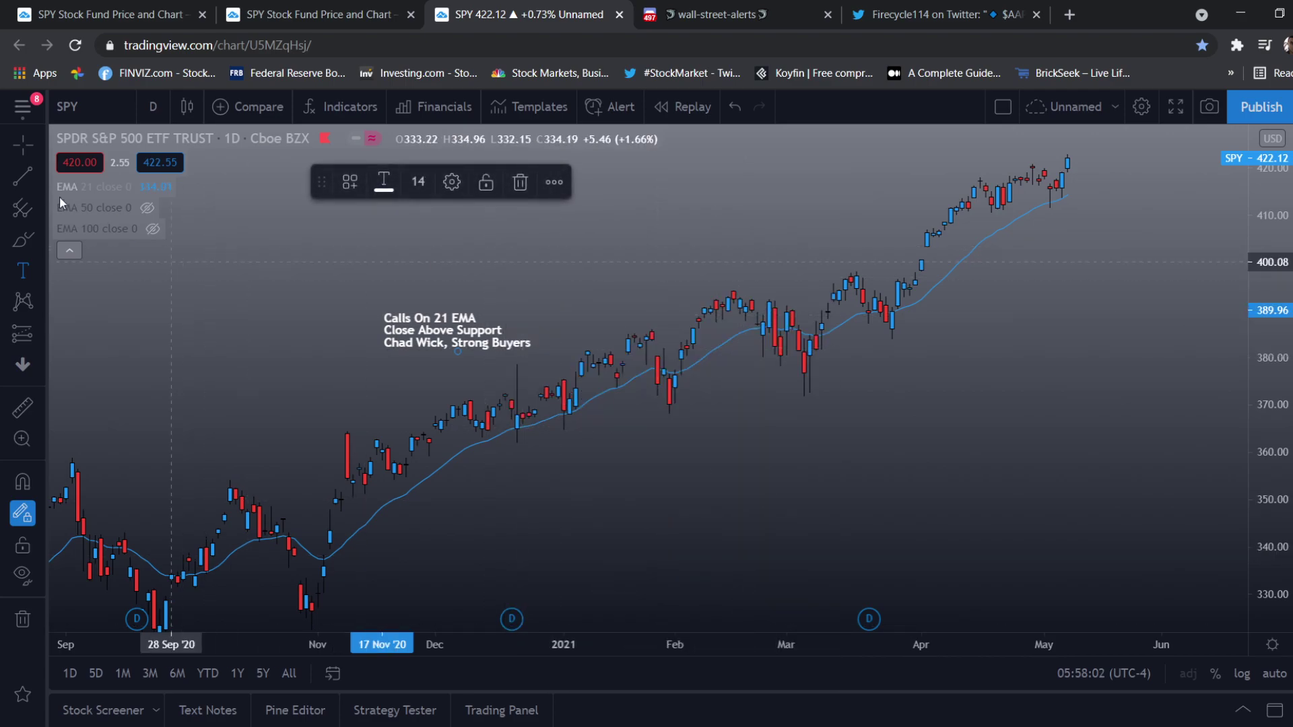
{"action": "left_click_drag", "start_coordinate": [509, 351], "coordinate": [944, 404]}
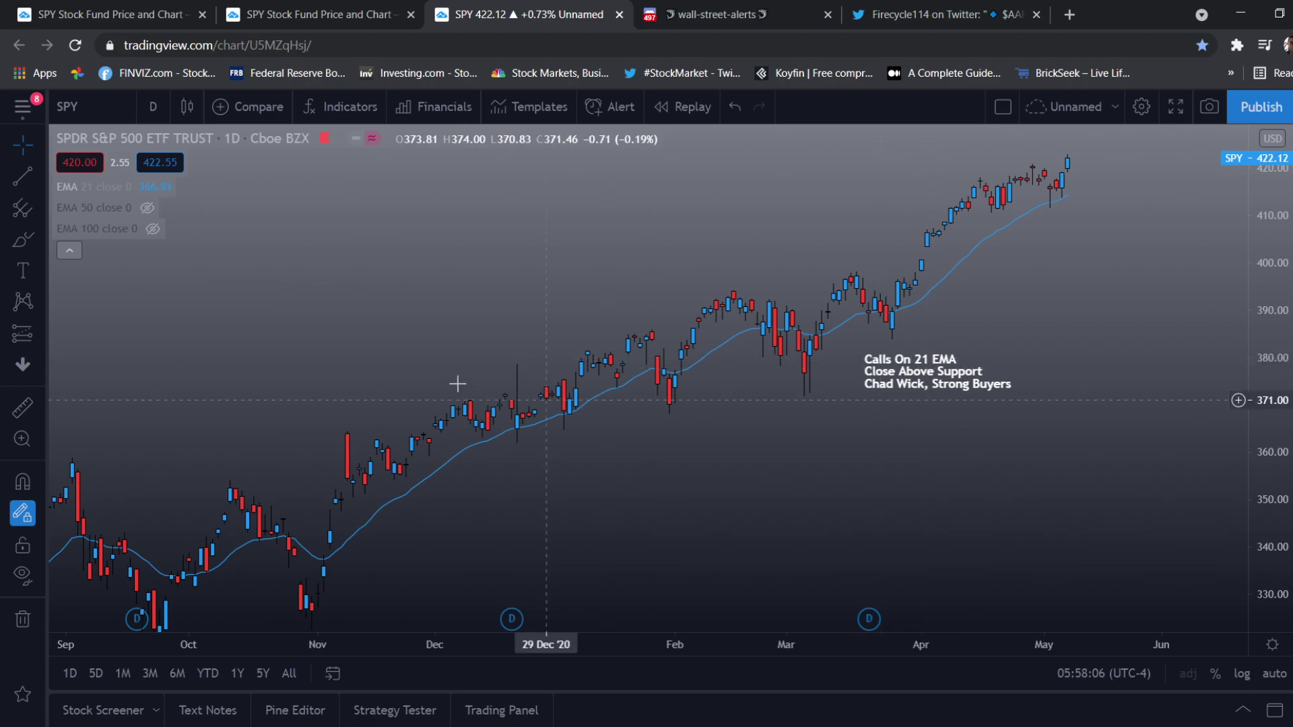
{"action": "left_click_drag", "start_coordinate": [548, 427], "coordinate": [621, 283]}
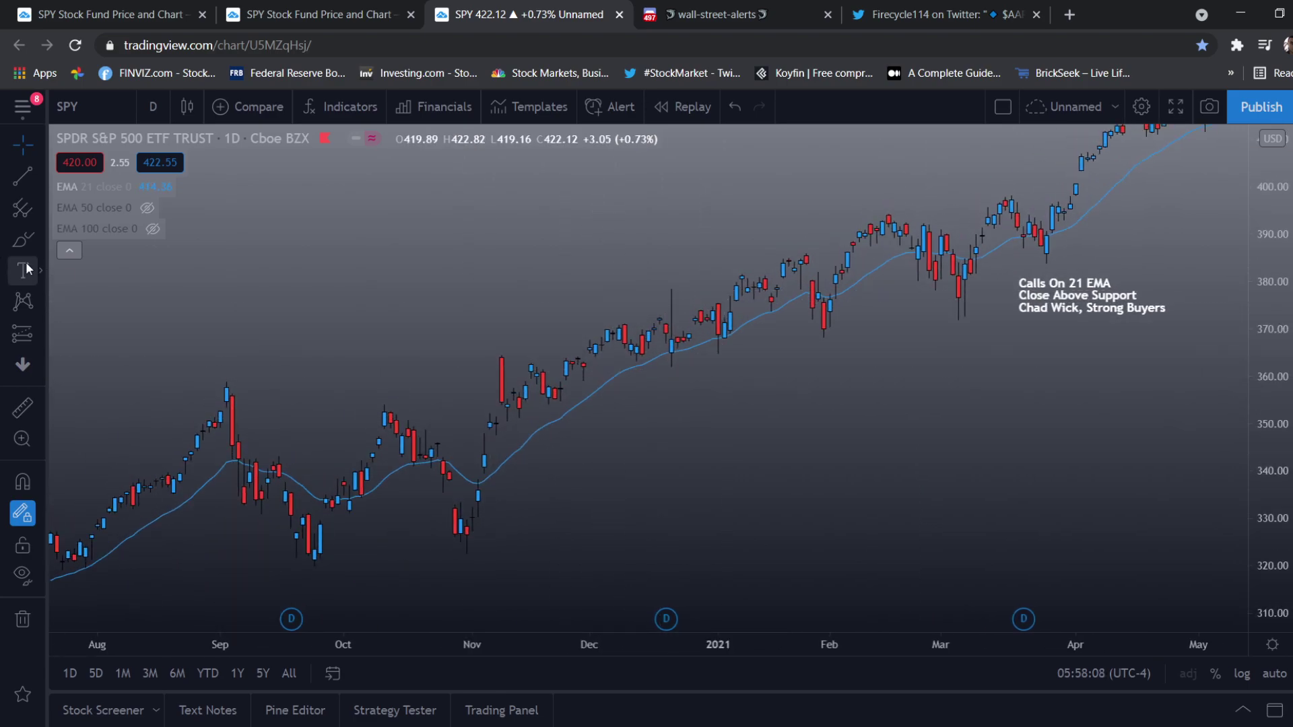
{"action": "left_click", "coordinate": [43, 181]}
{"action": "left_click", "coordinate": [119, 461]}
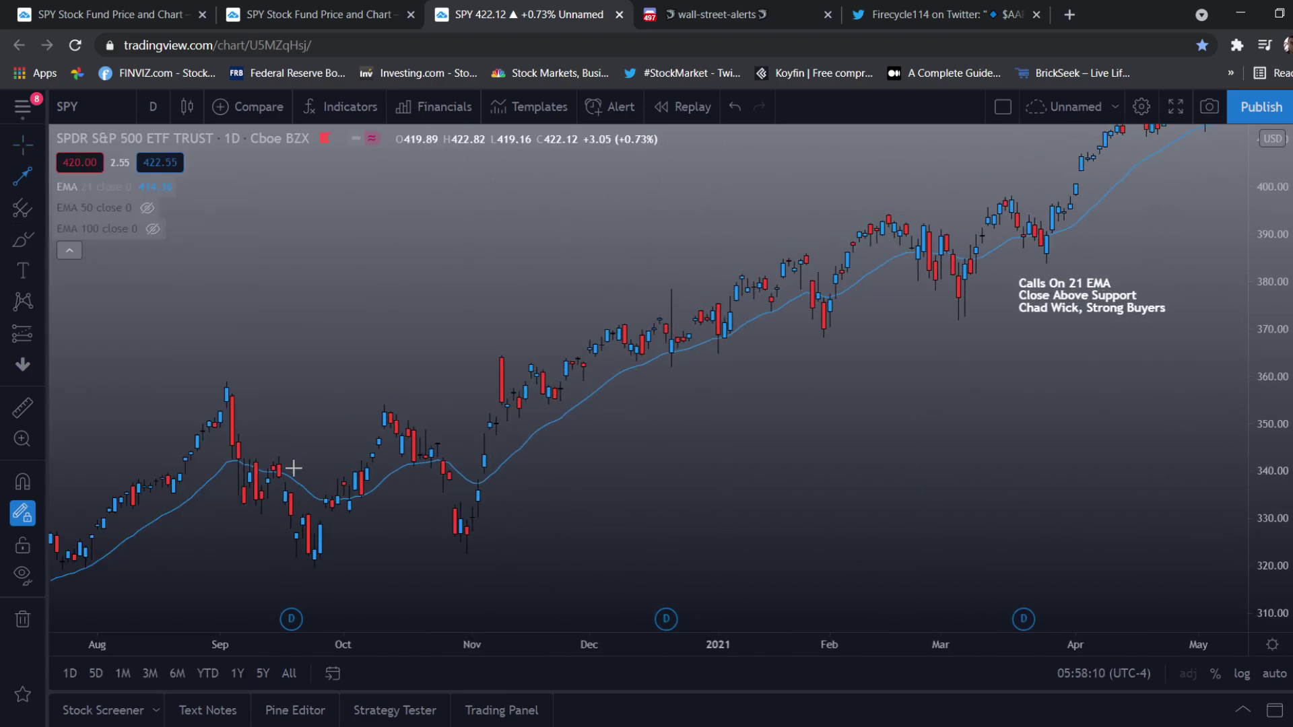
Draw yellow arrows at the late-December, early-January, late-January and early-March 21 EMA bounces
{"action": "left_click", "coordinate": [695, 417]}
{"action": "left_click", "coordinate": [671, 372]}
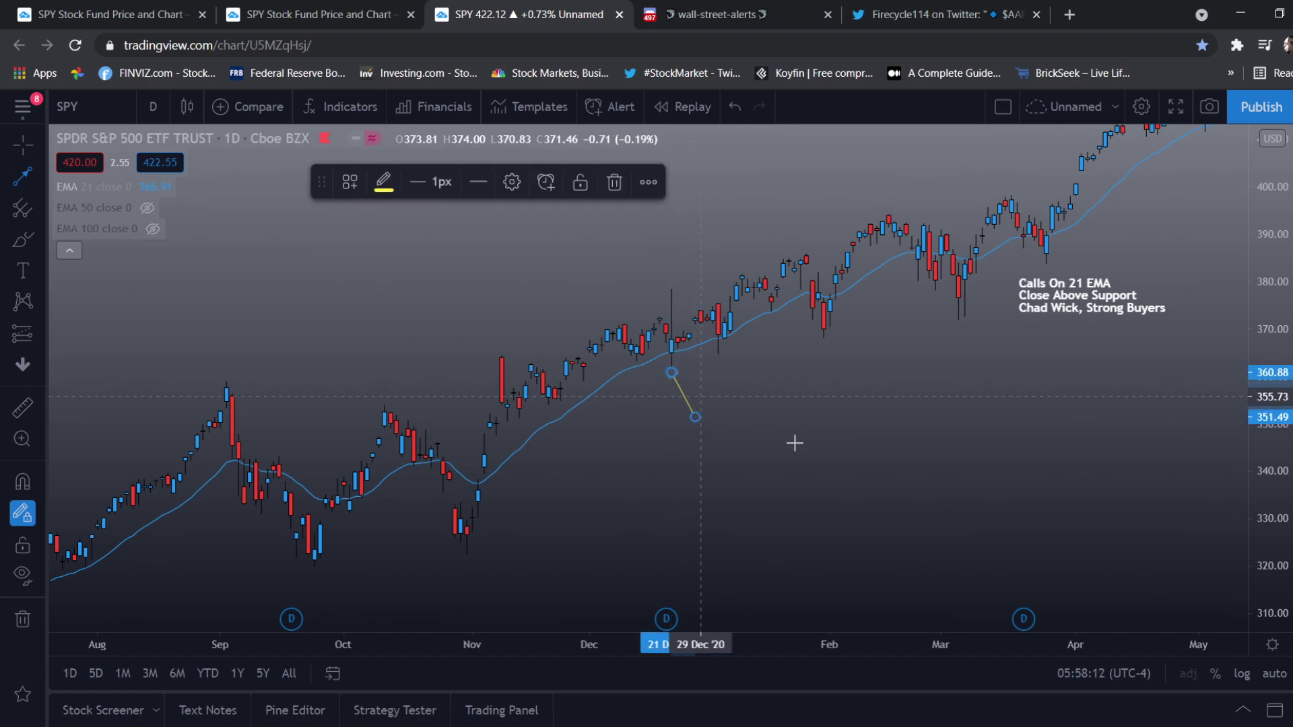
{"action": "left_click", "coordinate": [754, 389]}
{"action": "left_click", "coordinate": [719, 357]}
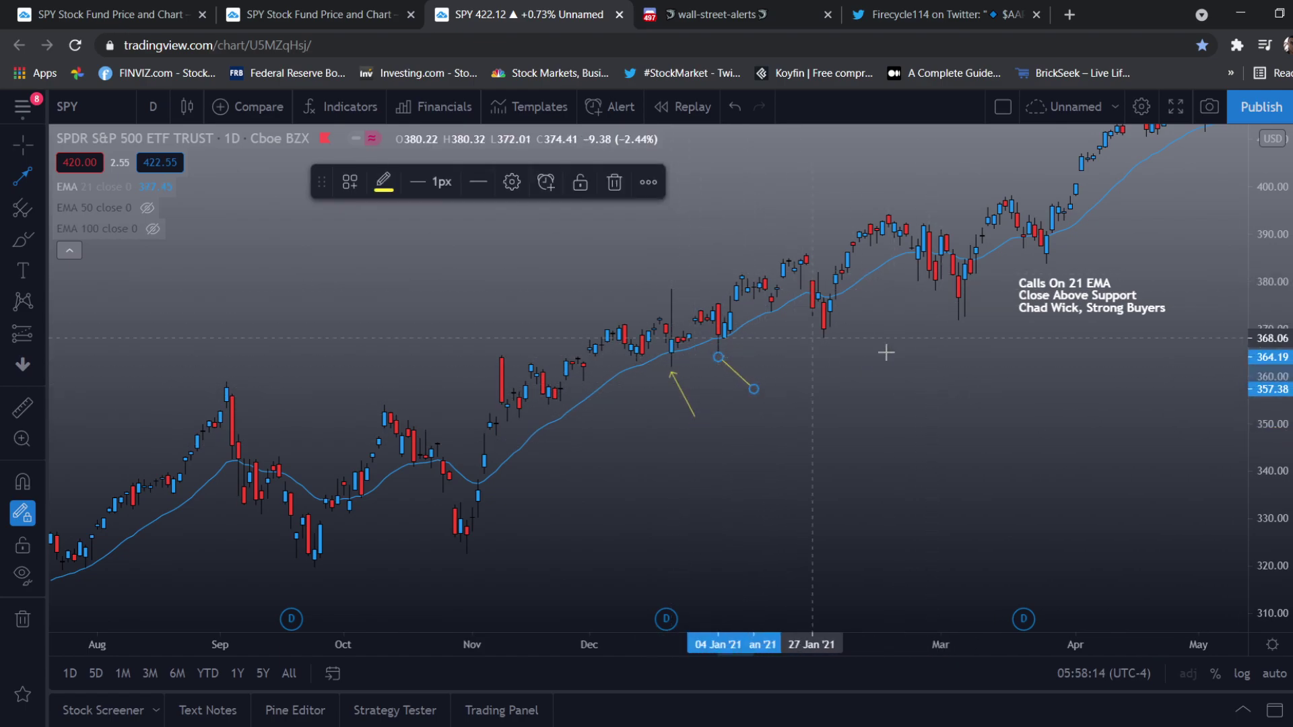
{"action": "left_click", "coordinate": [889, 391]}
{"action": "left_click", "coordinate": [843, 340]}
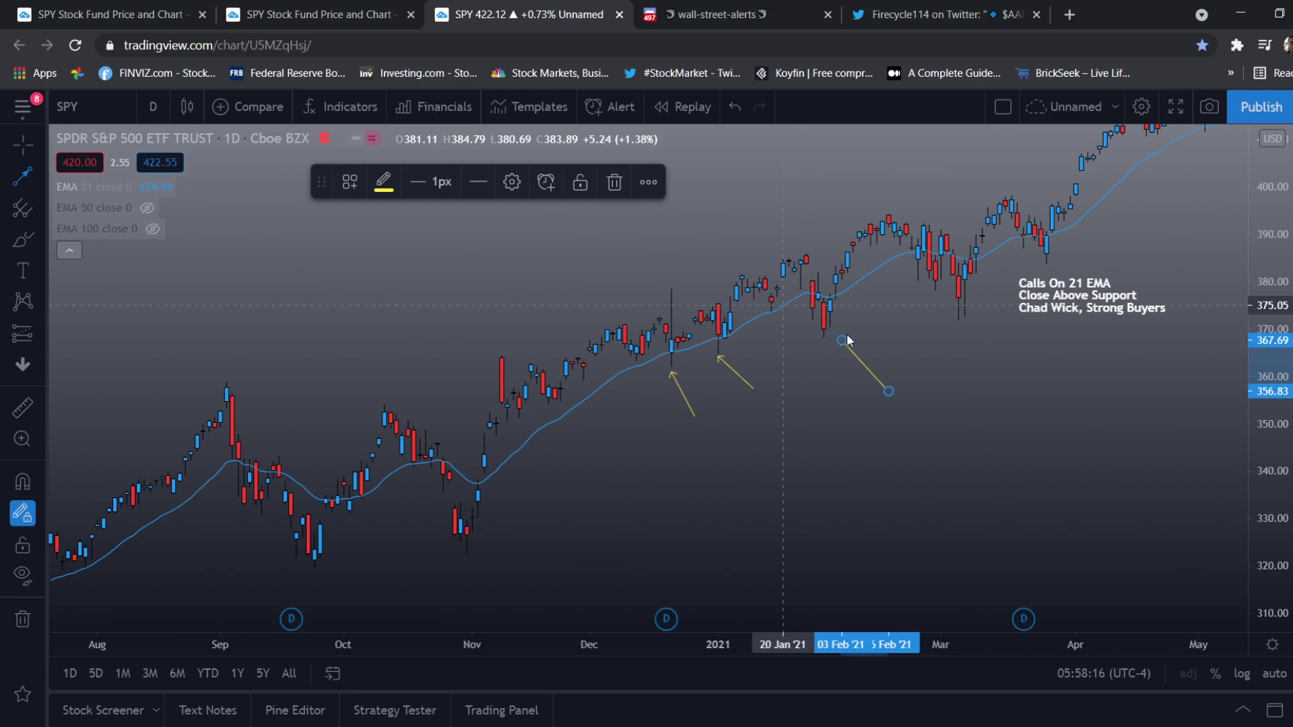
{"action": "left_click", "coordinate": [995, 340]}
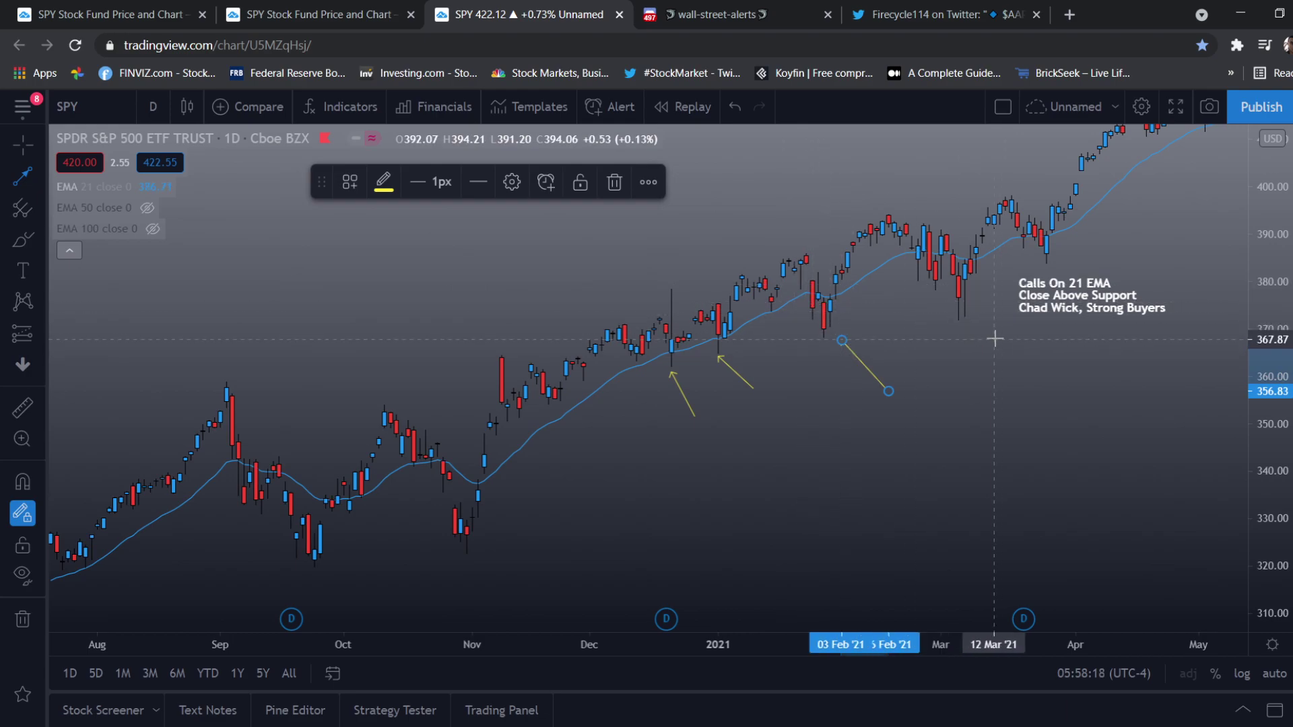
{"action": "left_click", "coordinate": [971, 305]}
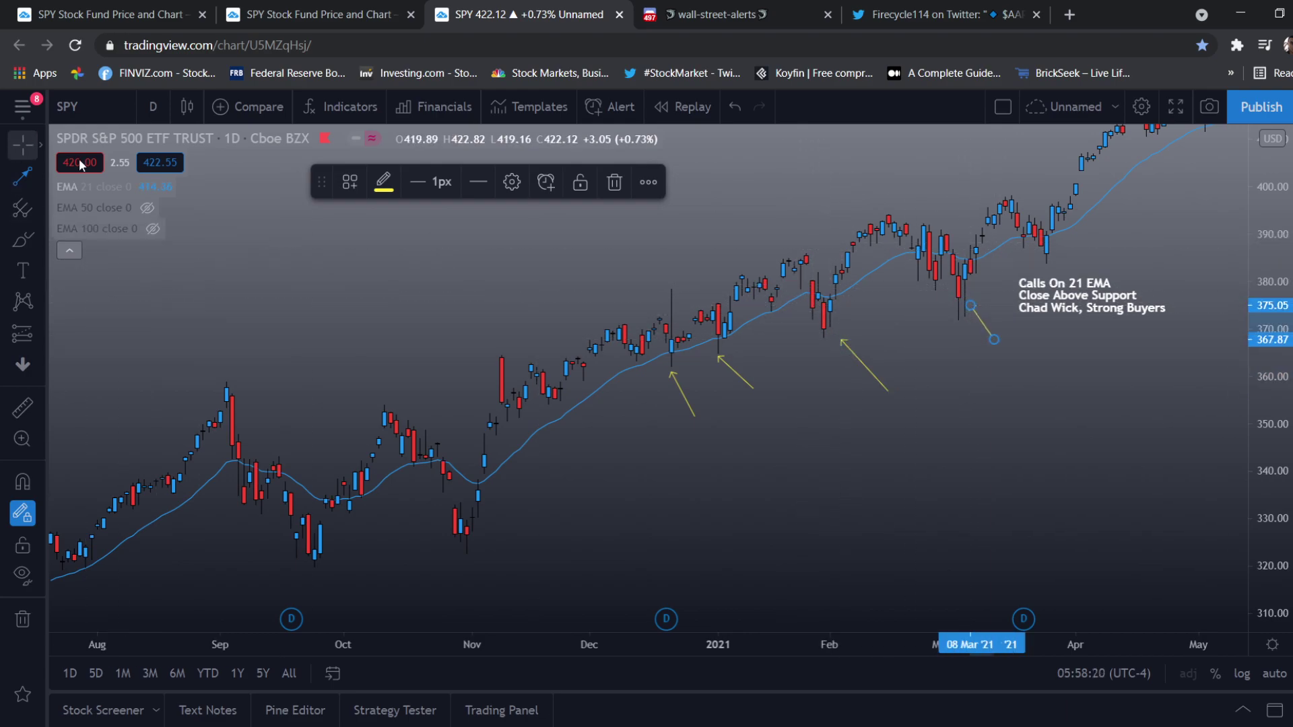
Pan to recent months and draw arrows at the early-May and late-March bounces
{"action": "left_click_drag", "start_coordinate": [404, 336], "coordinate": [61, 336]}
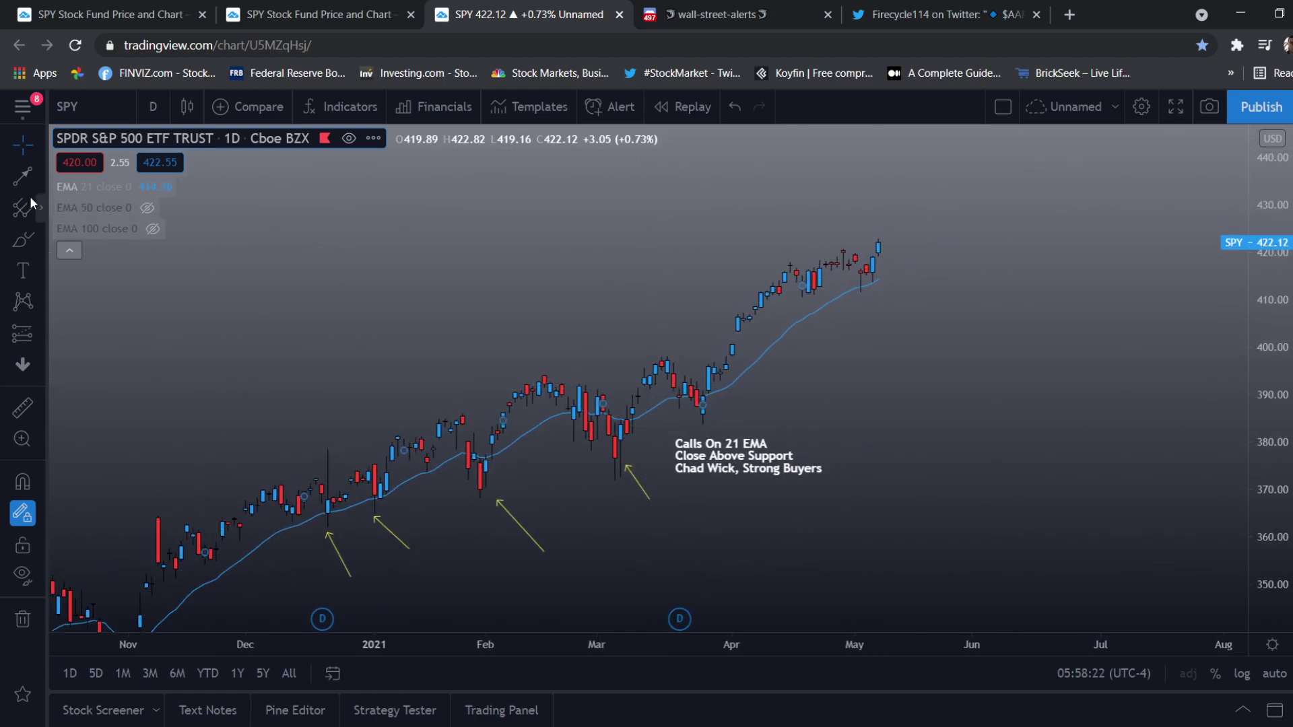
{"action": "left_click", "coordinate": [908, 327]}
{"action": "left_click", "coordinate": [867, 295]}
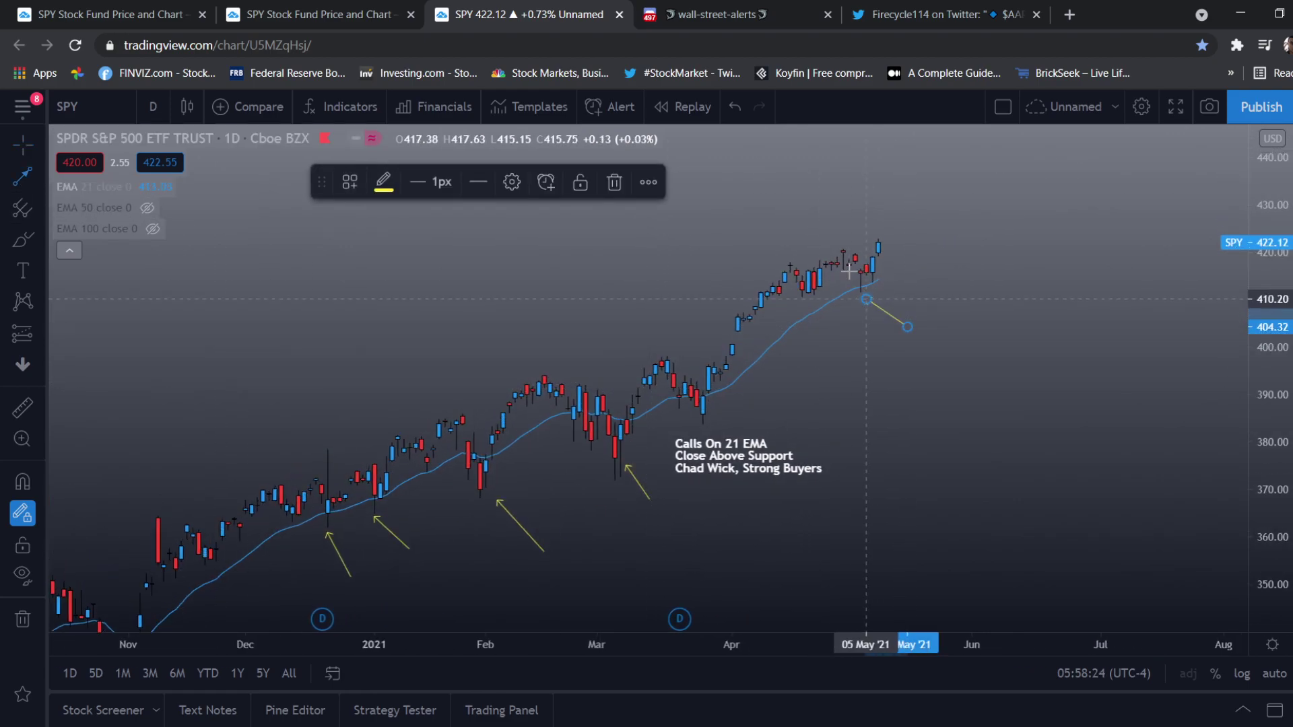
{"action": "left_click", "coordinate": [779, 409]}
{"action": "left_click", "coordinate": [720, 404]}
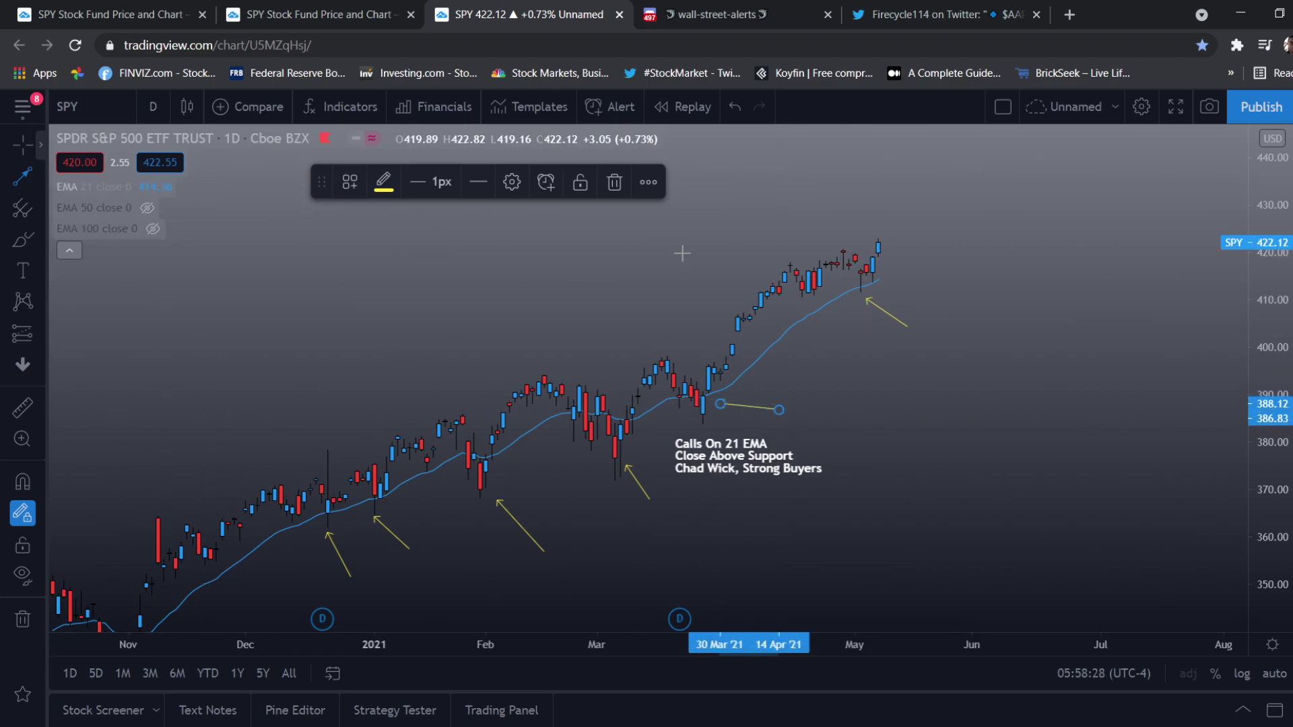
{"action": "left_click_drag", "start_coordinate": [1155, 297], "coordinate": [1145, 322]}
{"action": "scroll", "coordinate": [640, 532], "scroll_direction": "up", "scroll_amount": 3}
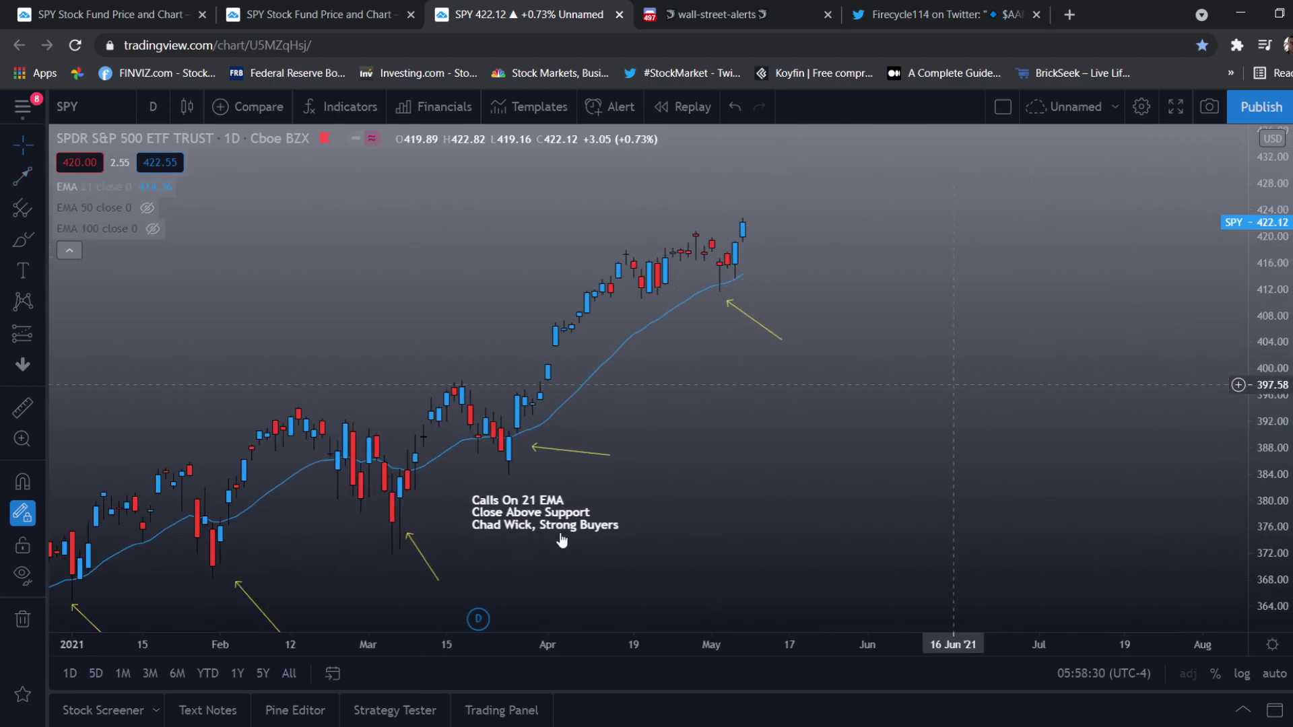
Move the Calls On 21 EMA note above the latest candles and stretch the price scale
{"action": "left_click_drag", "start_coordinate": [711, 257], "coordinate": [726, 266]}
{"action": "left_click_drag", "start_coordinate": [550, 526], "coordinate": [574, 219]}
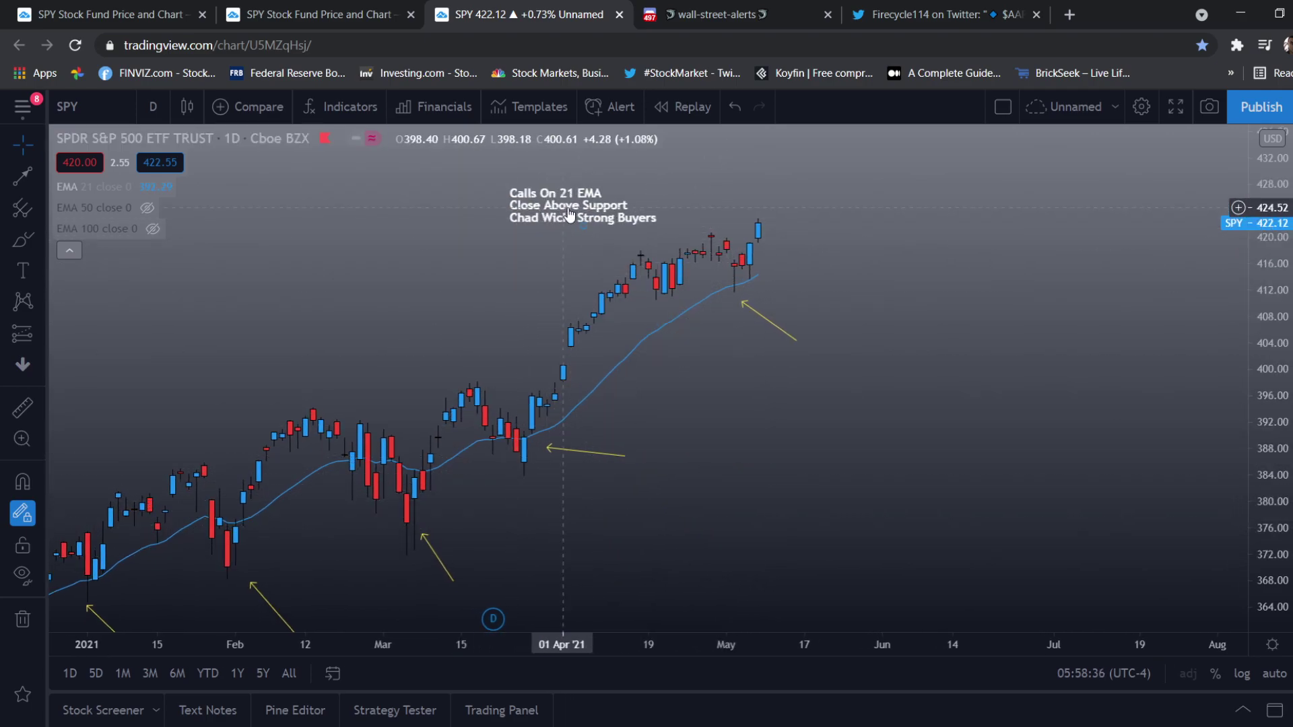
{"action": "scroll", "coordinate": [872, 274], "scroll_direction": "up", "scroll_amount": 5}
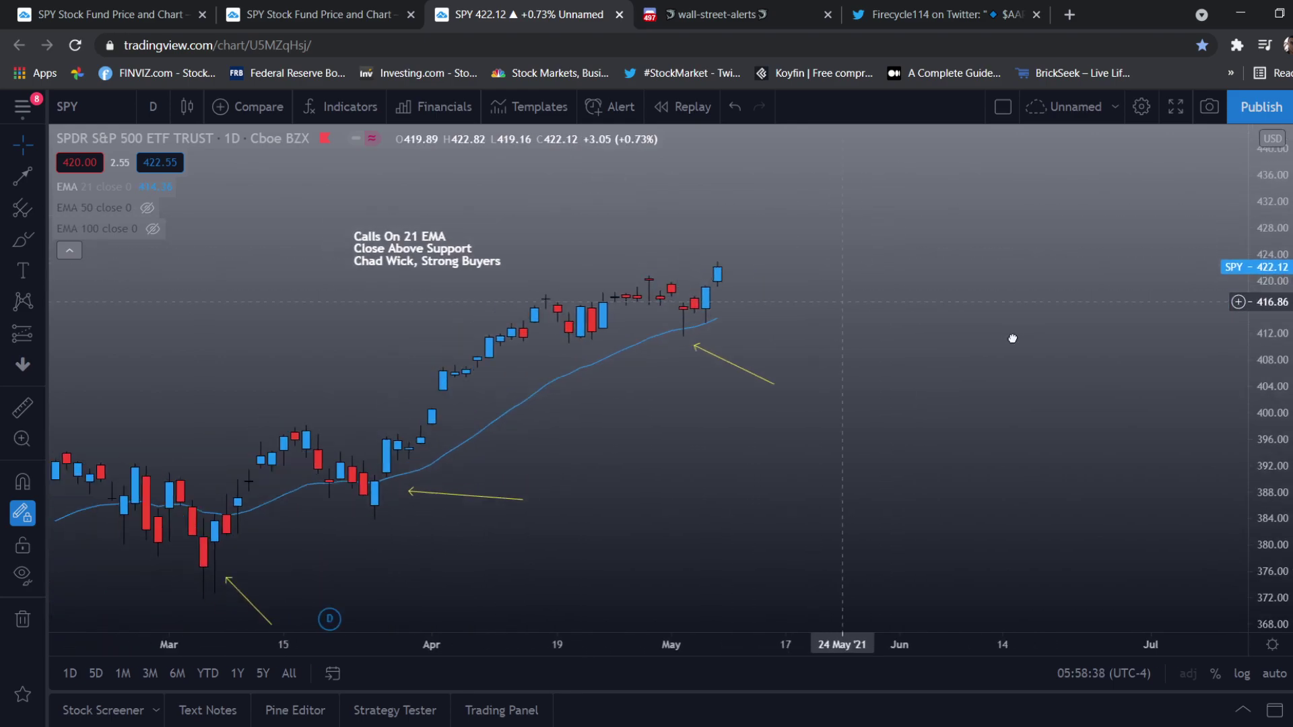
{"action": "left_click_drag", "start_coordinate": [1265, 390], "coordinate": [1265, 357]}
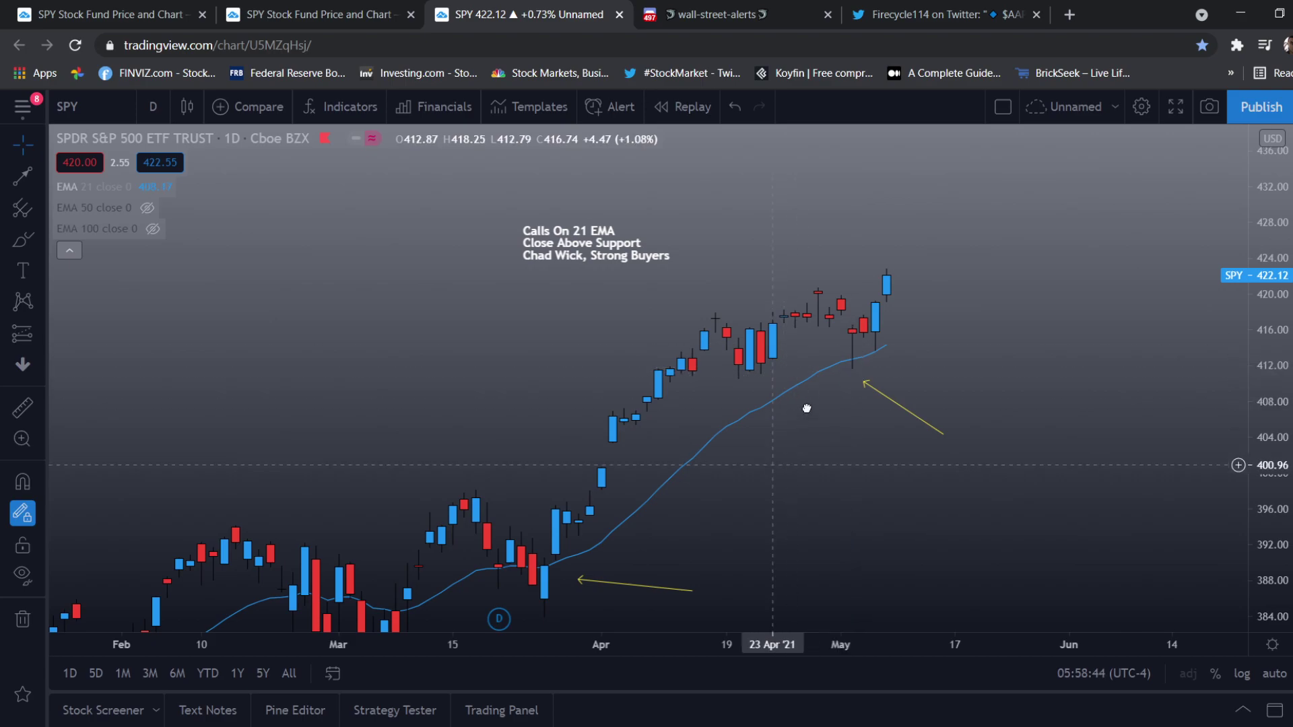
Pan back through late 2020 and forward again to review the six yellow bounce arrows
{"action": "left_click_drag", "start_coordinate": [807, 408], "coordinate": [860, 324]}
{"action": "left_click_drag", "start_coordinate": [377, 377], "coordinate": [687, 388]}
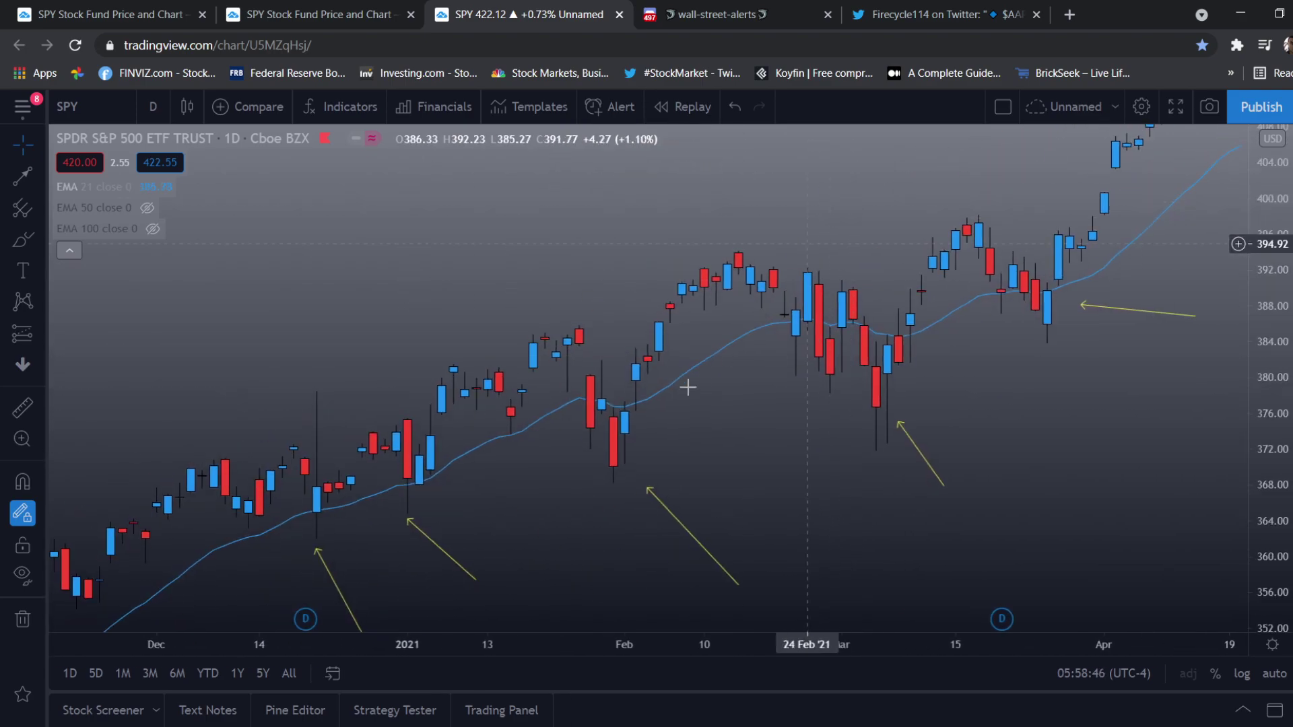
{"action": "left_click_drag", "start_coordinate": [603, 380], "coordinate": [663, 335]}
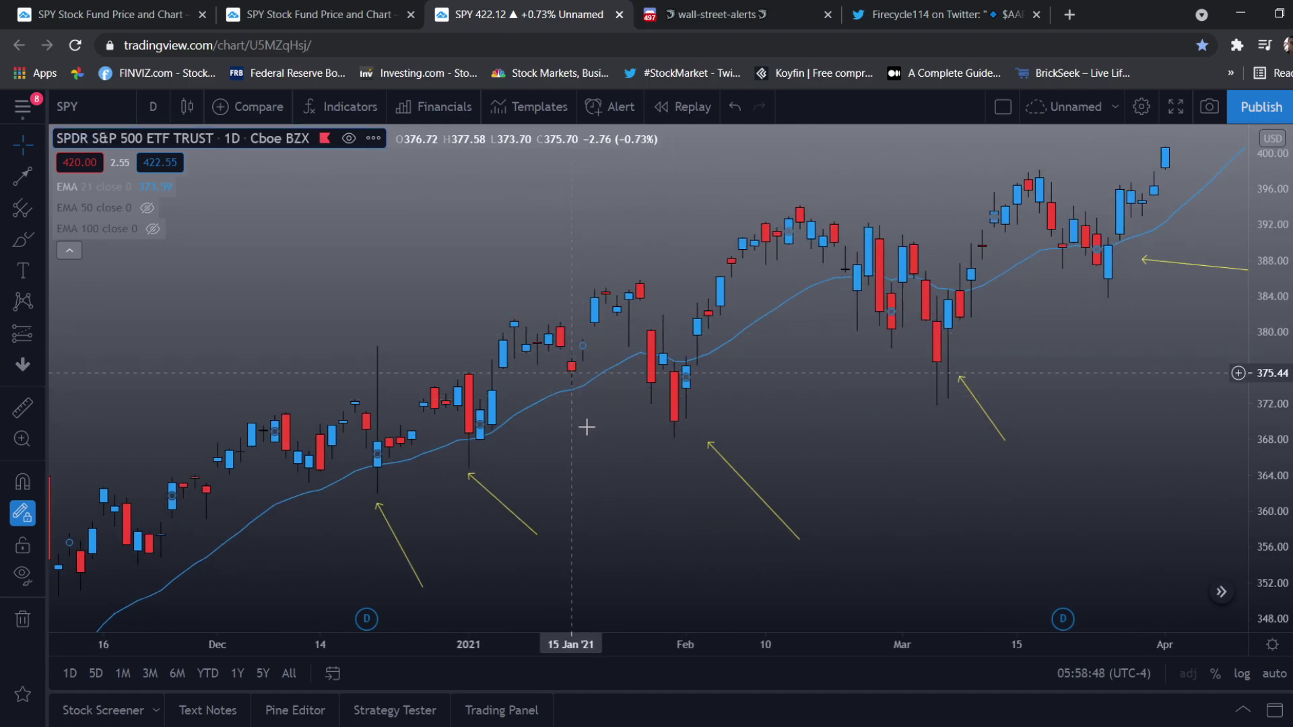
{"action": "left_click_drag", "start_coordinate": [587, 427], "coordinate": [669, 352]}
{"action": "left_click_drag", "start_coordinate": [415, 357], "coordinate": [494, 348]}
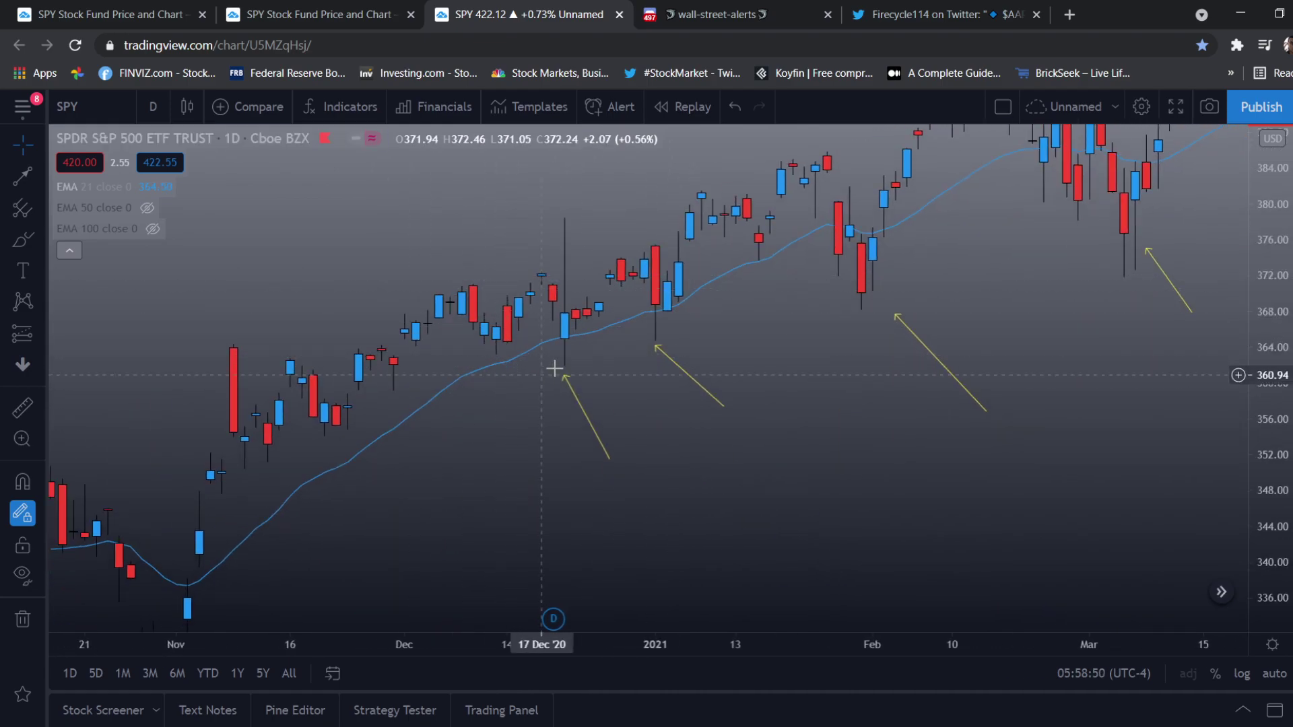
{"action": "scroll", "coordinate": [756, 415], "scroll_direction": "down", "scroll_amount": 5}
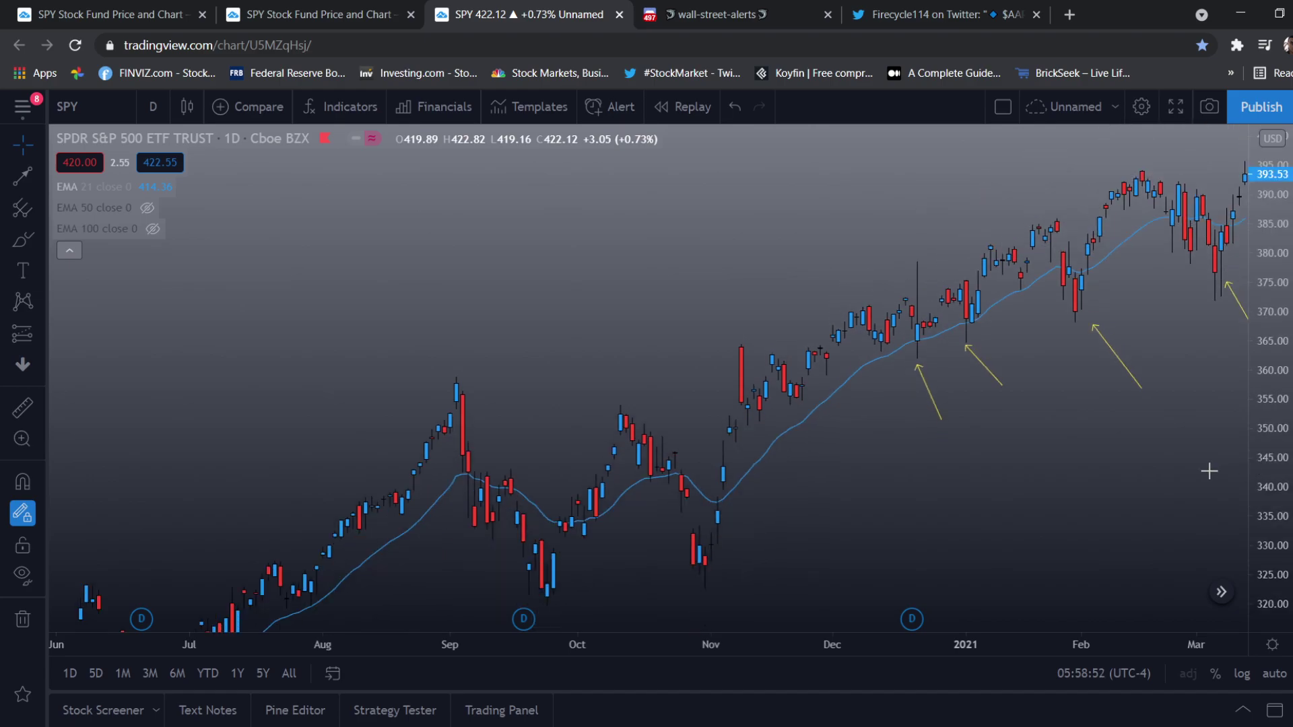
{"action": "scroll", "coordinate": [635, 208], "scroll_direction": "up", "scroll_amount": 3}
{"action": "left_click_drag", "start_coordinate": [413, 366], "coordinate": [566, 291]}
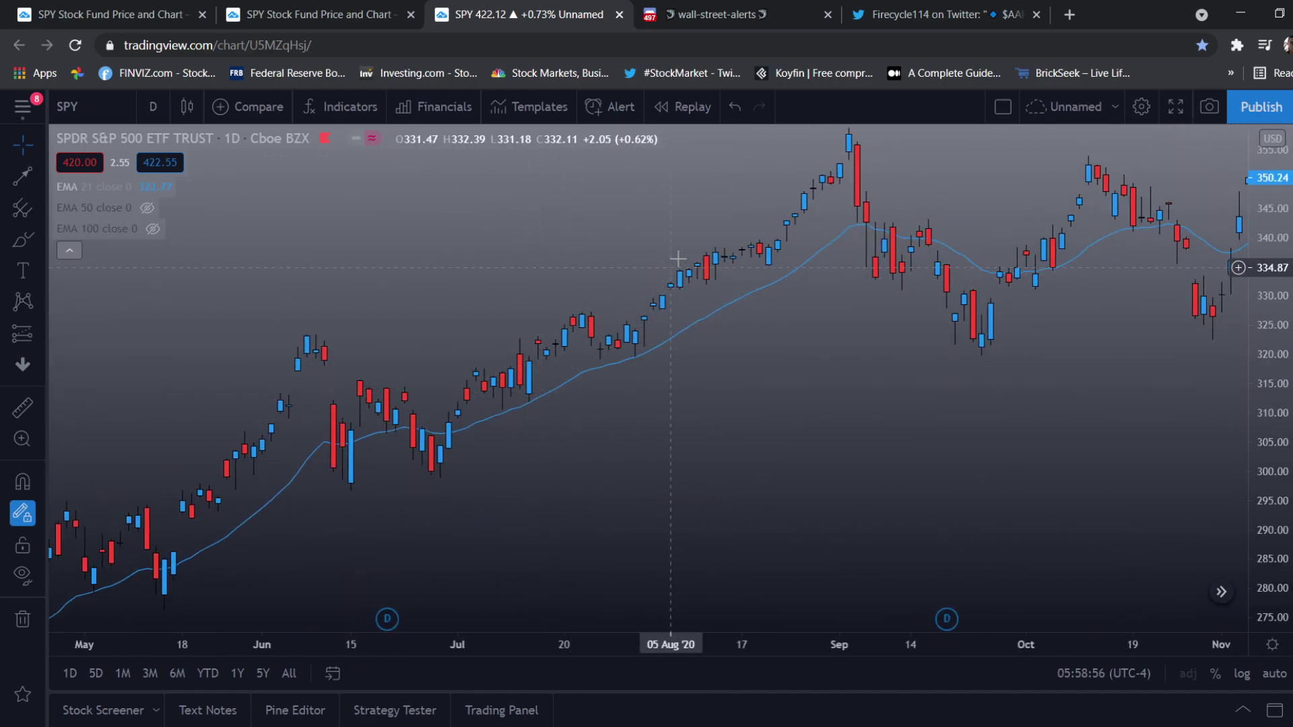
{"action": "left_click_drag", "start_coordinate": [678, 258], "coordinate": [534, 283]}
{"action": "left_click_drag", "start_coordinate": [901, 283], "coordinate": [283, 364]}
{"action": "left_click_drag", "start_coordinate": [1091, 236], "coordinate": [684, 263]}
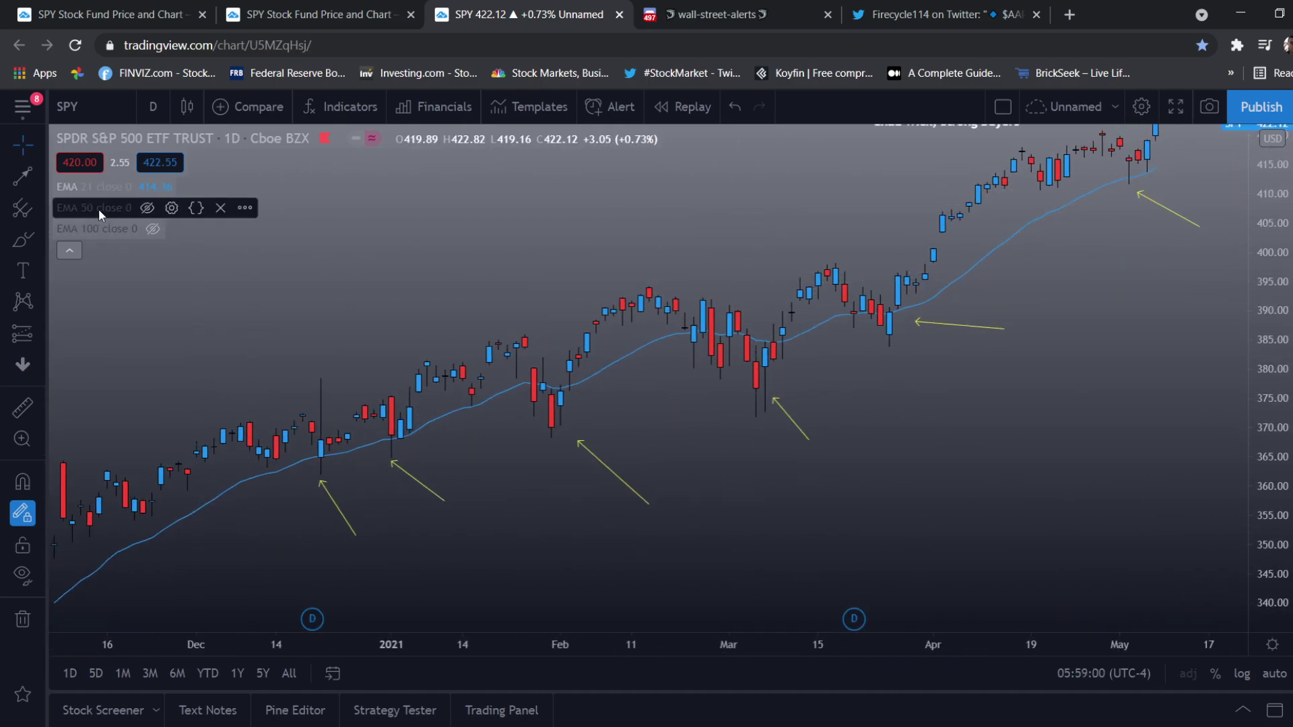